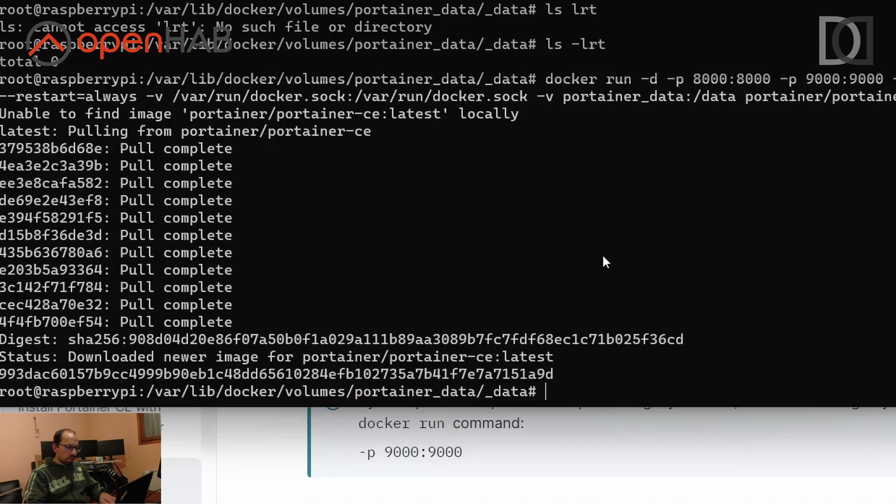
List all Docker containers, including stopped ones, with docker ps -a.
text(docker ps -a)
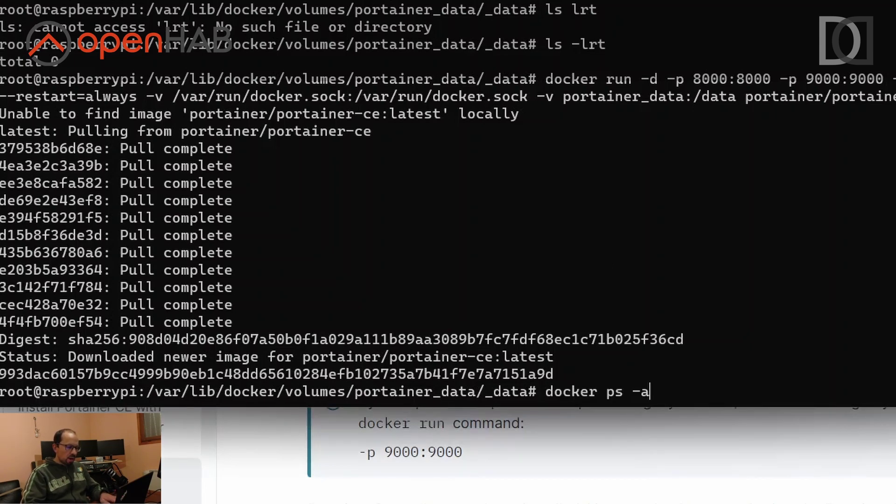
key(Return)
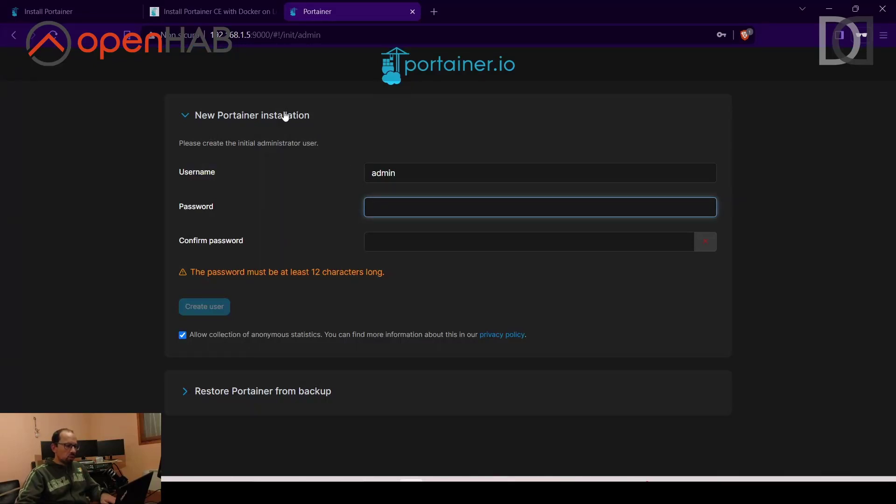
Create the initial admin user by entering and confirming the account password, with anonymous statistics collection disabled.
click(407, 209)
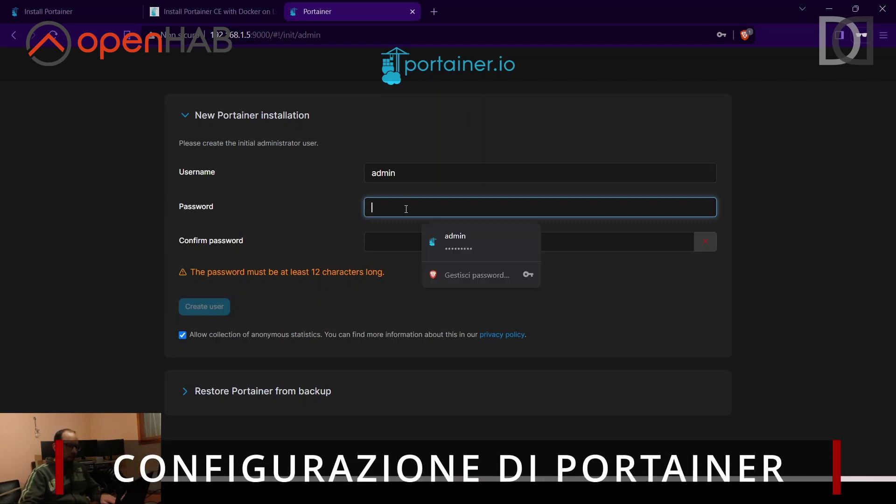
key(Escape)
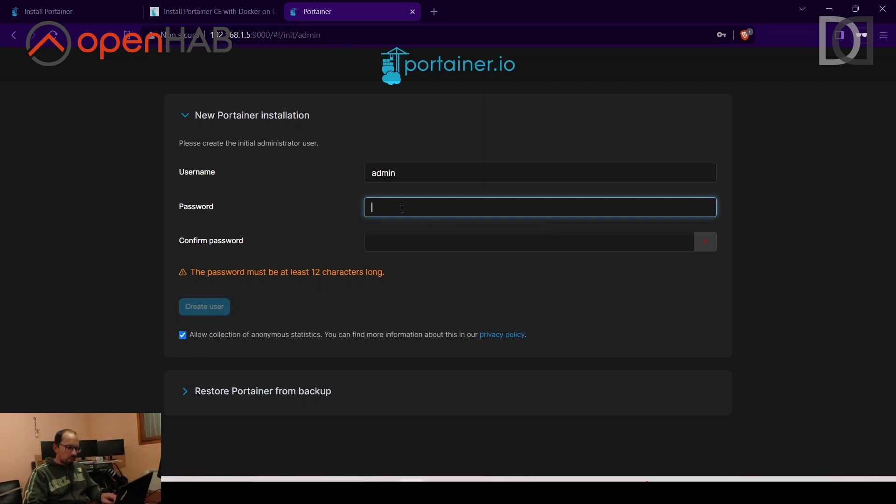
text(•••••••••)
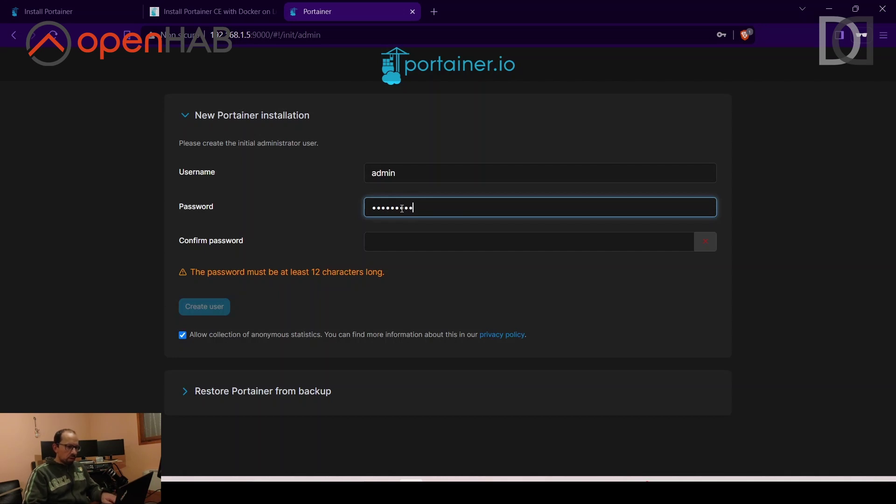
text(•••)
key(Tab)
text(•••••••)
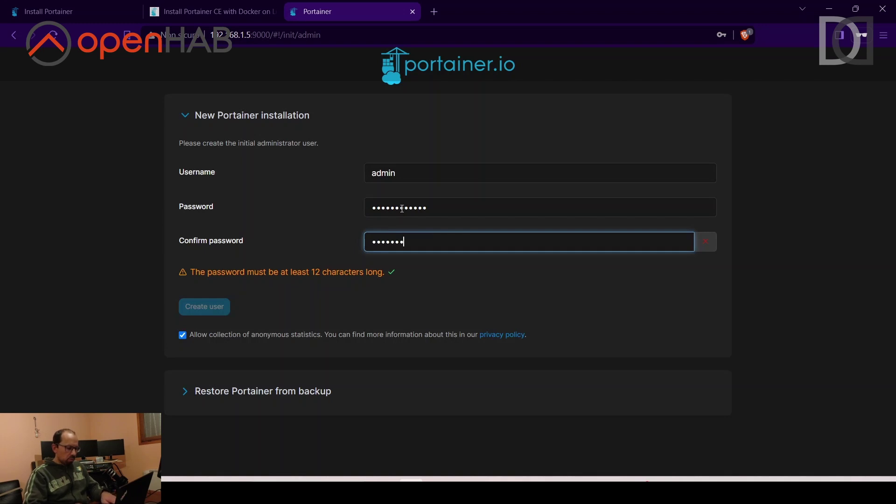
text(•••••)
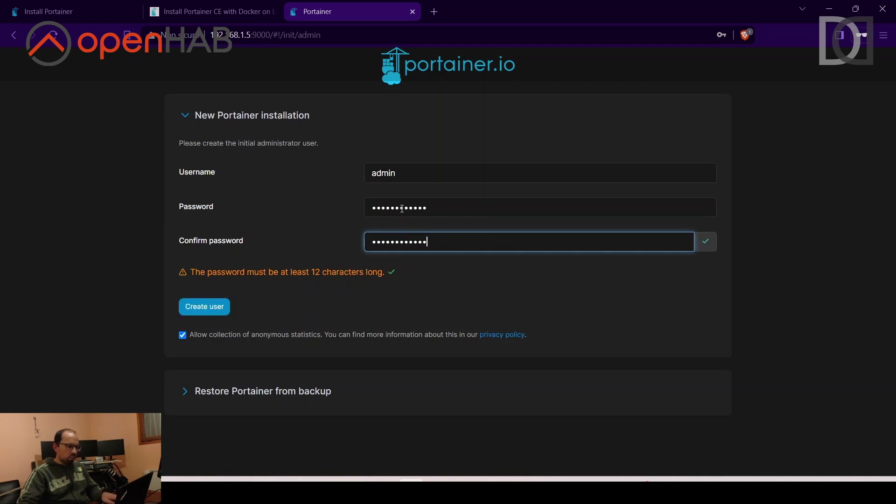
click(183, 336)
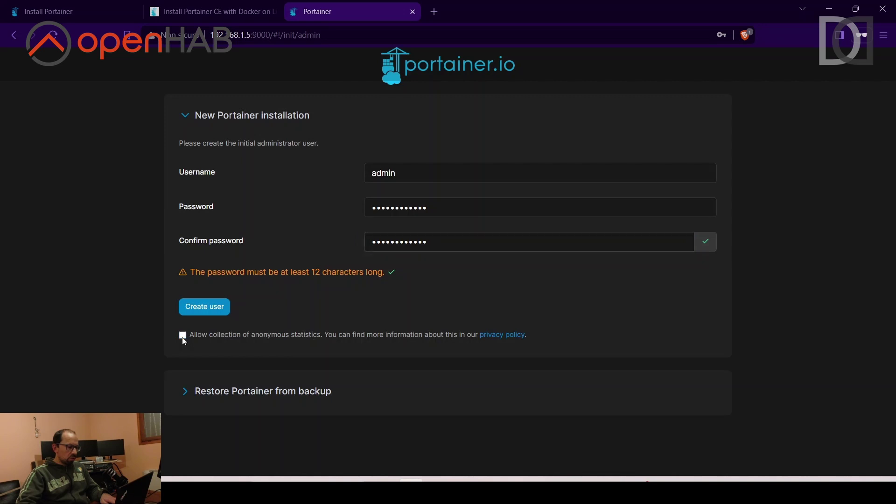
click(213, 306)
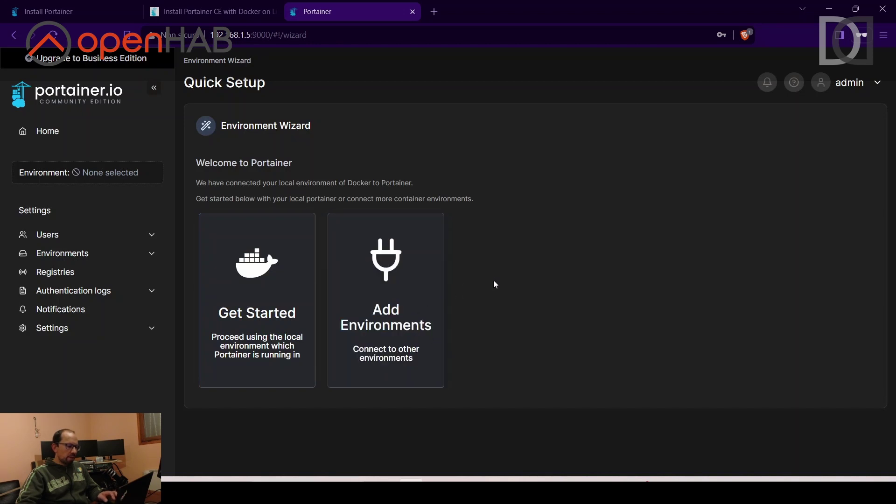
Get started with the local Docker environment, dismiss the latest news notice and open the local environment's dashboard.
click(277, 323)
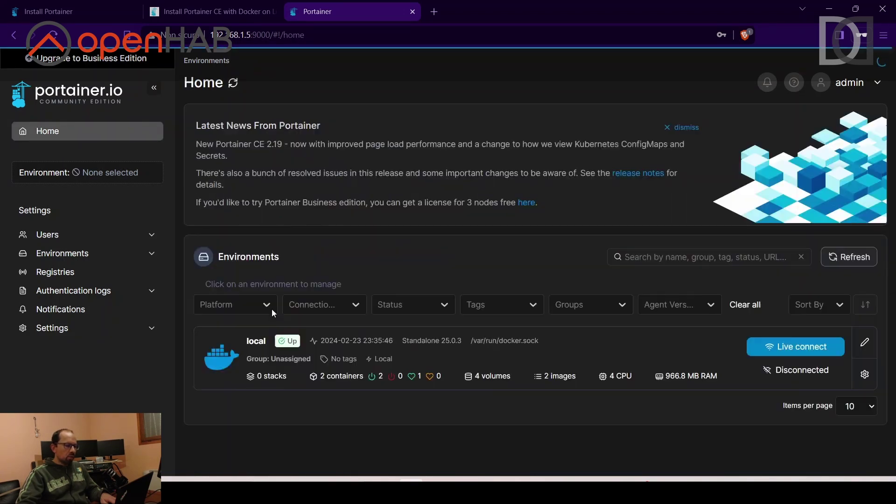
click(682, 127)
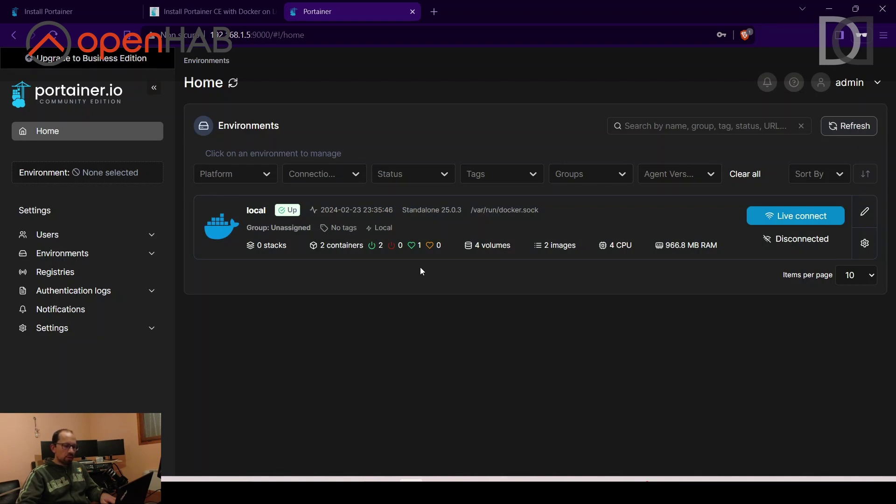
click(415, 225)
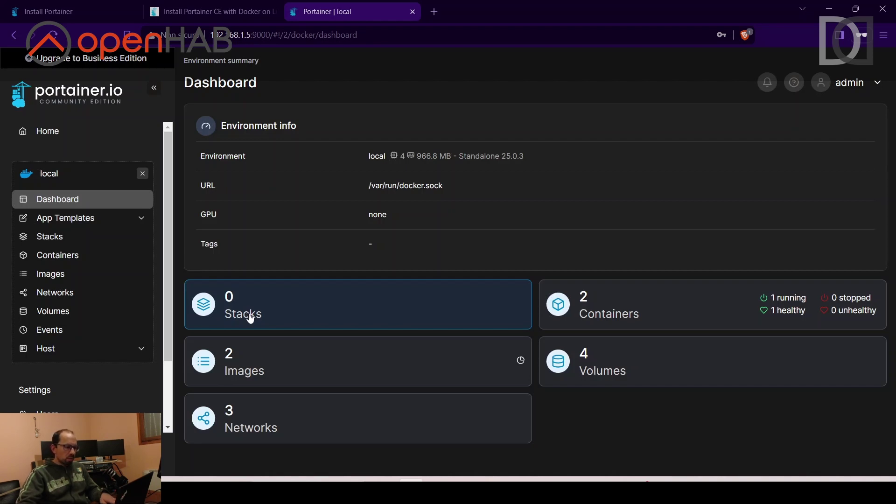
Connect to the openhab container's console using /bin/bash as the default user, then return to the container list.
click(625, 324)
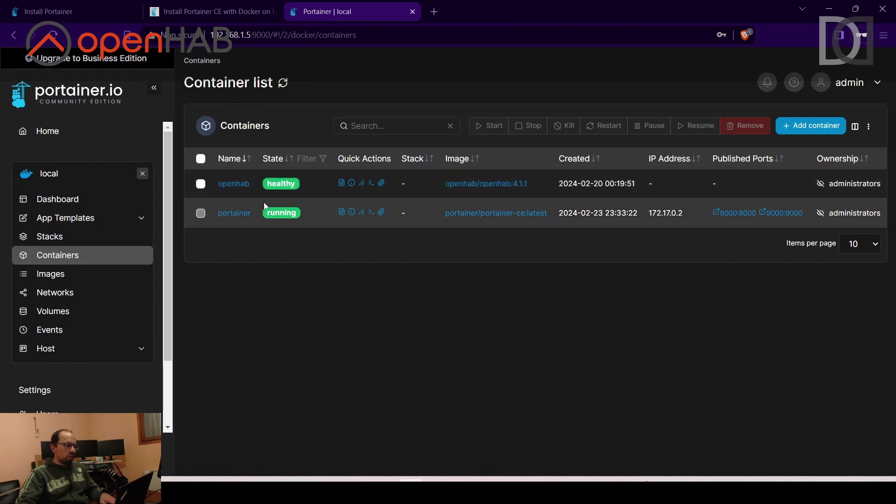
click(371, 184)
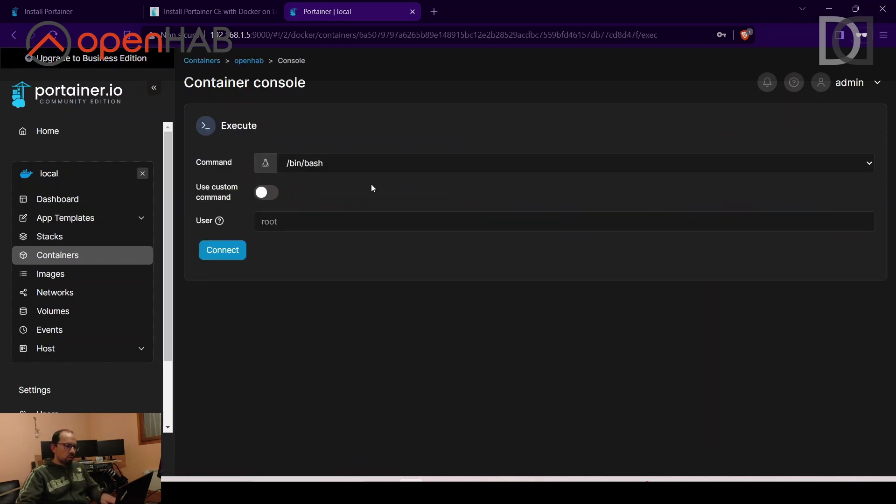
click(230, 251)
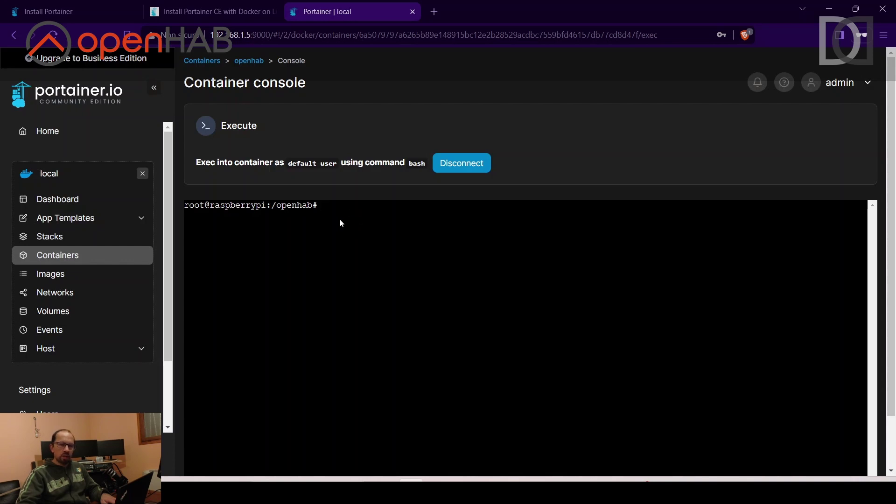
key(alt+Left)
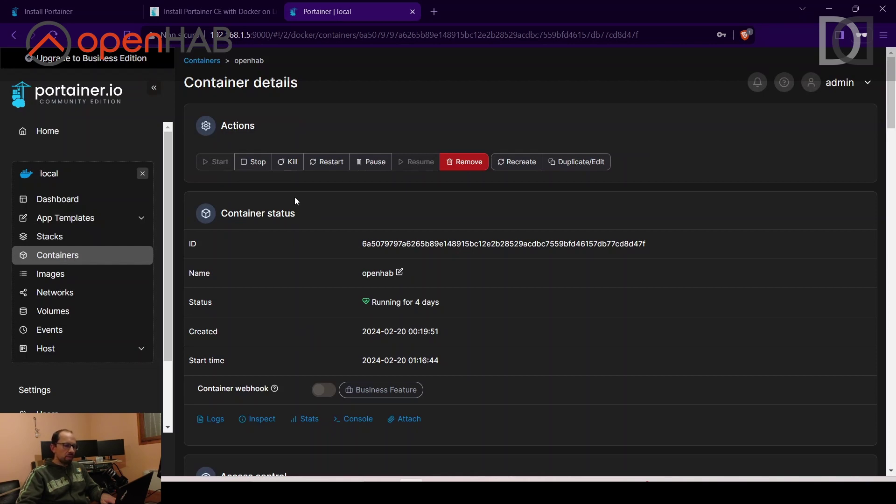
key(alt+Left)
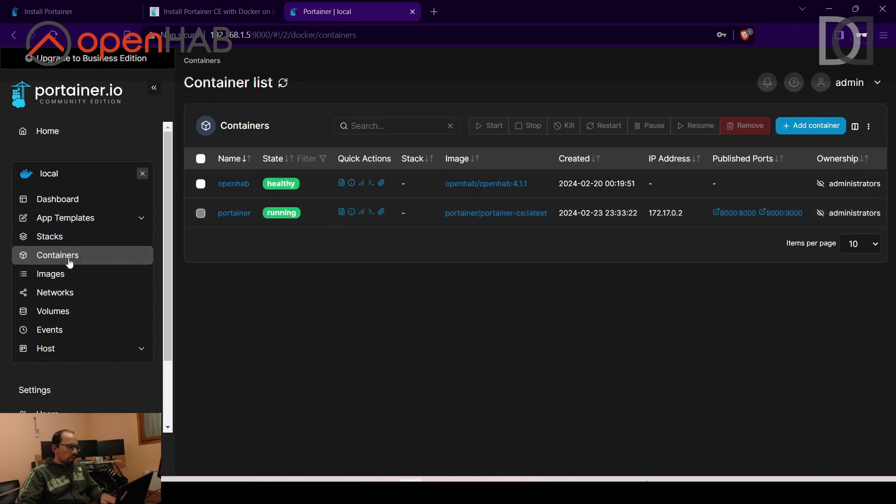
Review the local environment's image list and its network list.
click(62, 275)
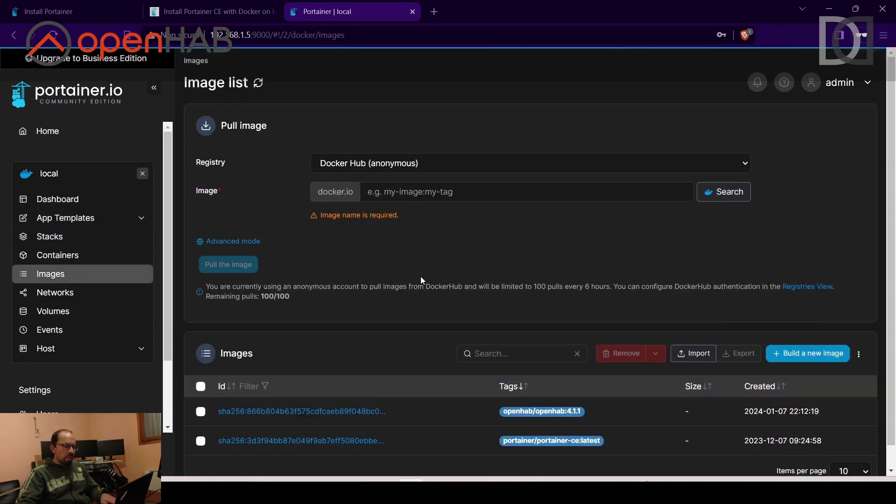
scroll(376, 332, down, 1)
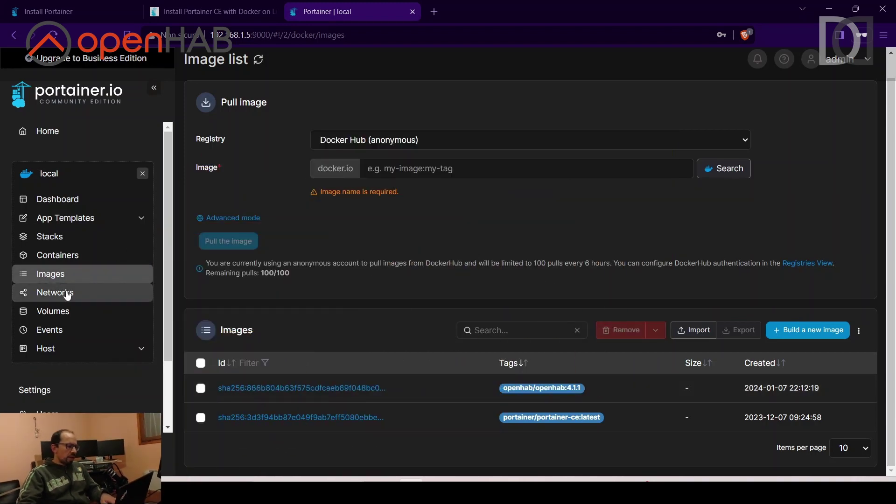
click(68, 294)
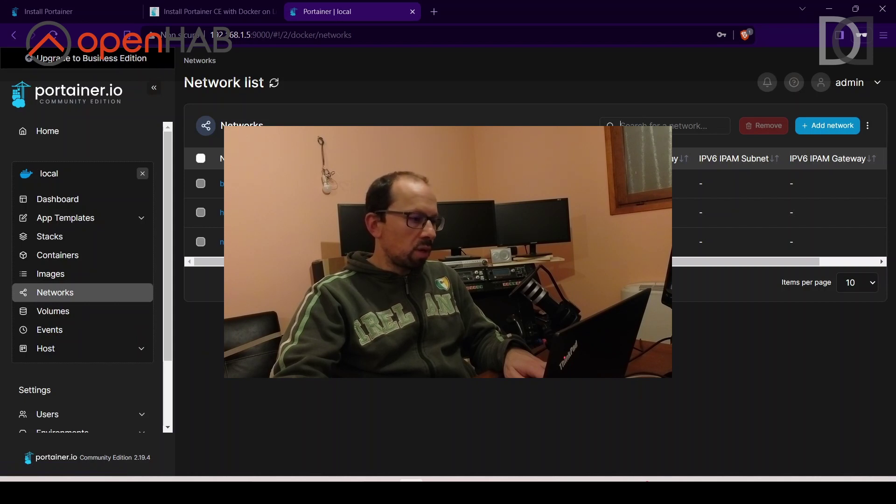
Revisit the dashboard and container list, and compare the containers with the docker ps -a output in the terminal.
click(57, 199)
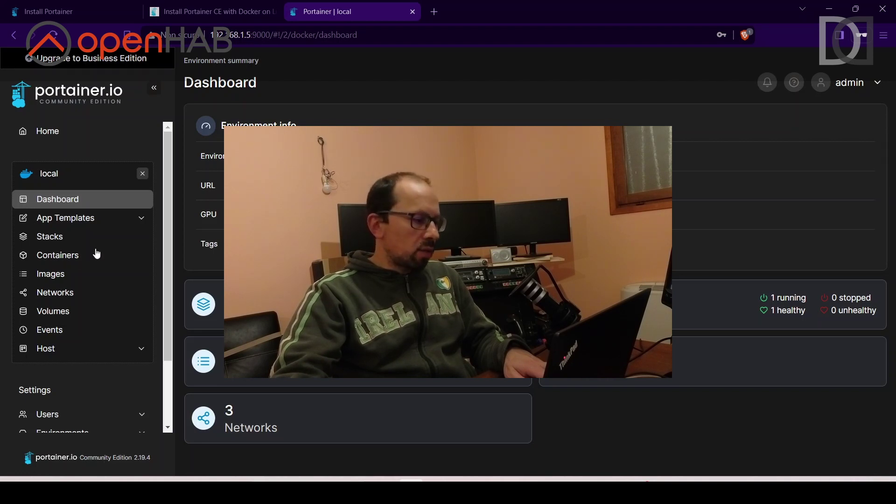
click(67, 258)
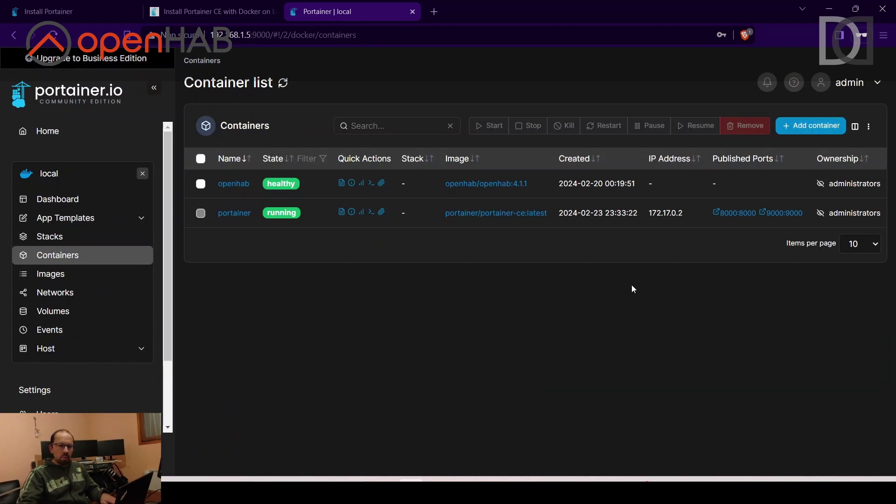
click(667, 478)
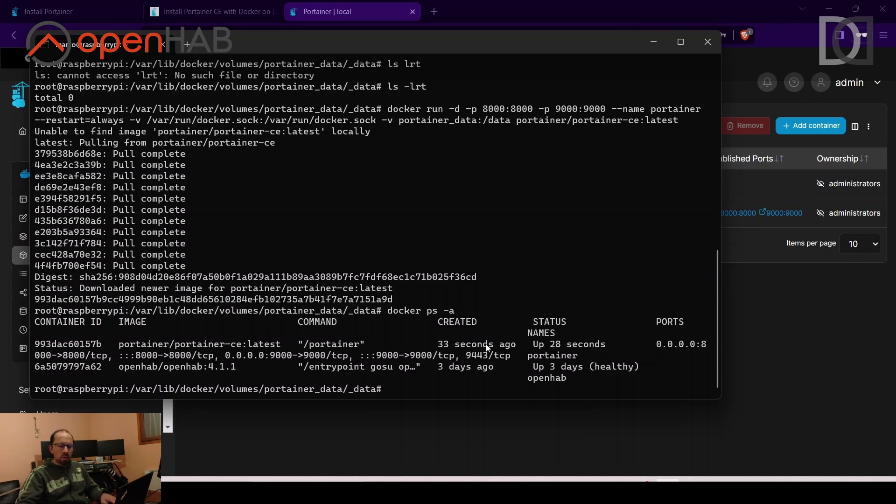
click(654, 42)
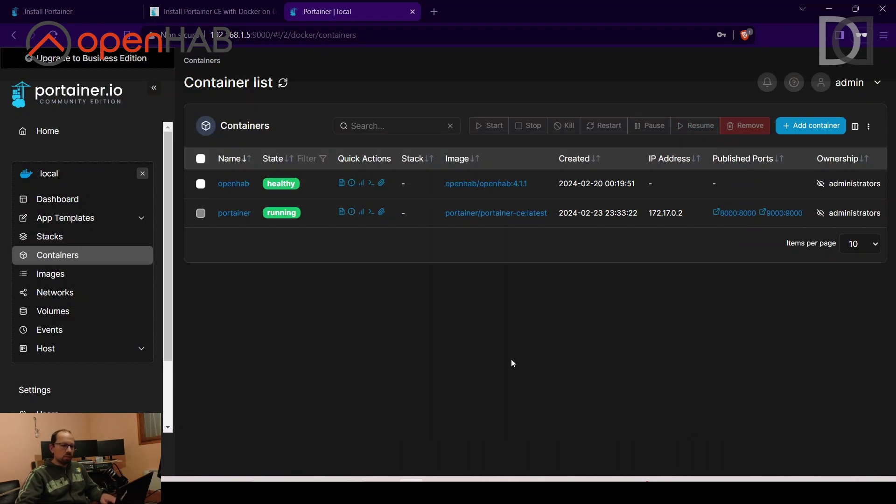
Examine the new-container form, covering name, image, manual port publishing, command and logging, volumes, network and restart policy settings.
click(813, 135)
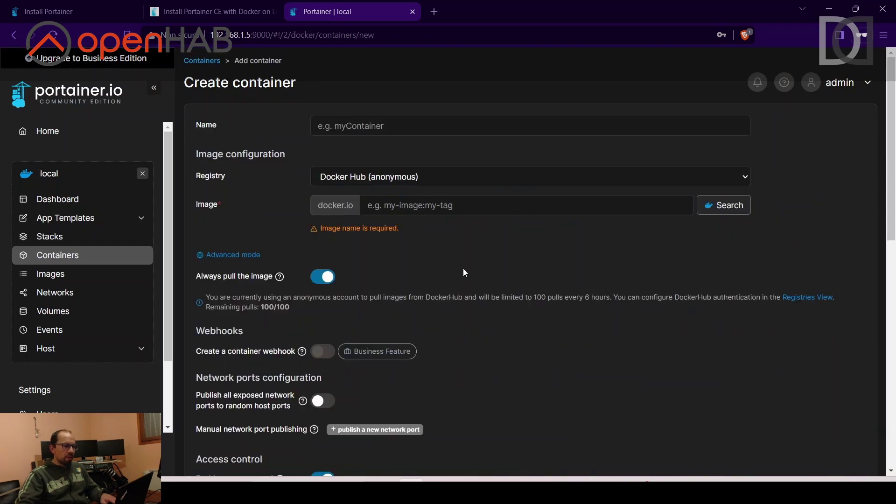
click(367, 125)
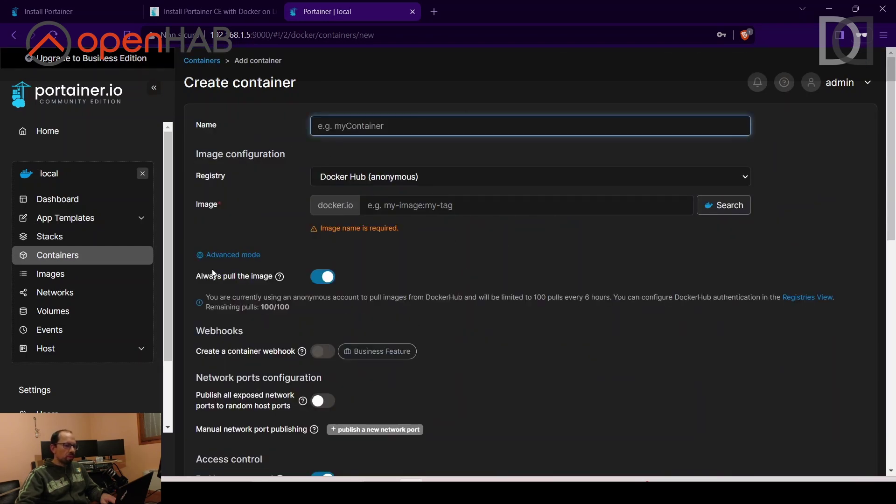
click(466, 205)
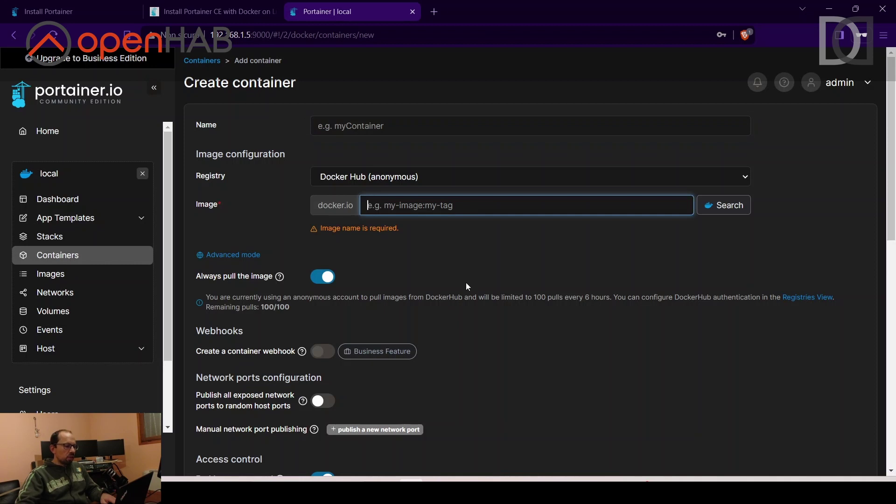
scroll(467, 287, down, 4)
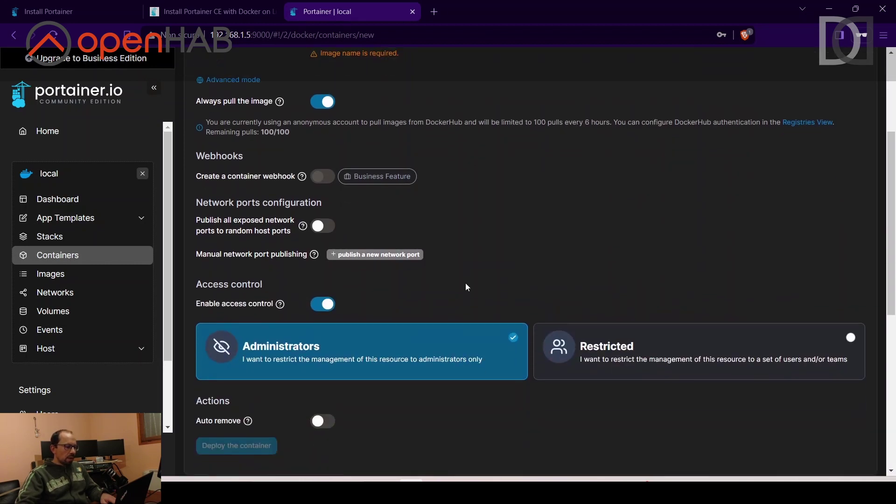
scroll(466, 286, down, 1)
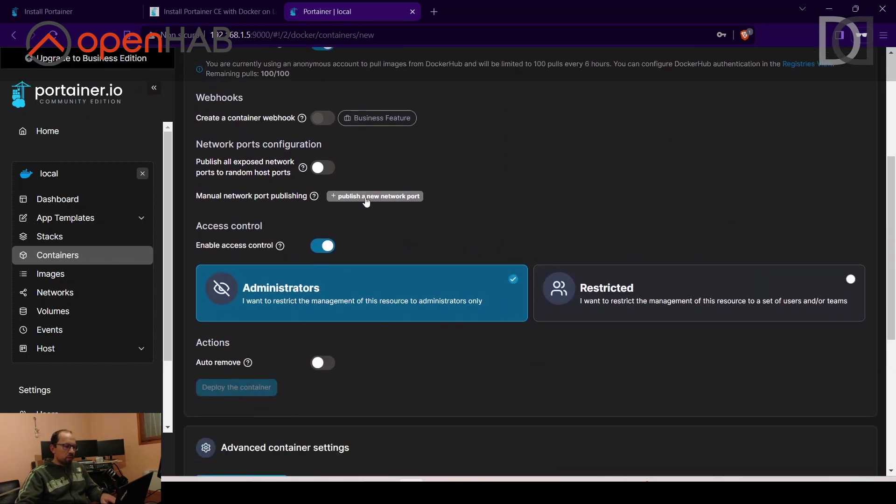
click(367, 203)
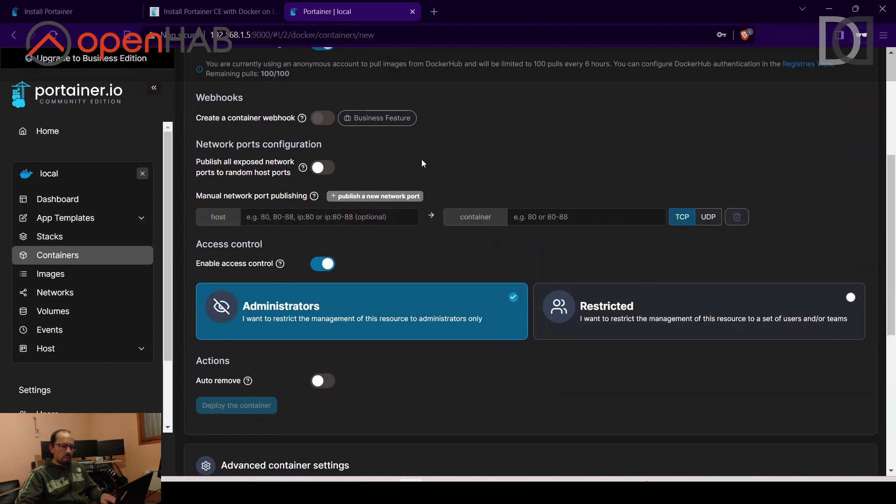
scroll(422, 161, down, 3)
scroll(422, 159, down, 3)
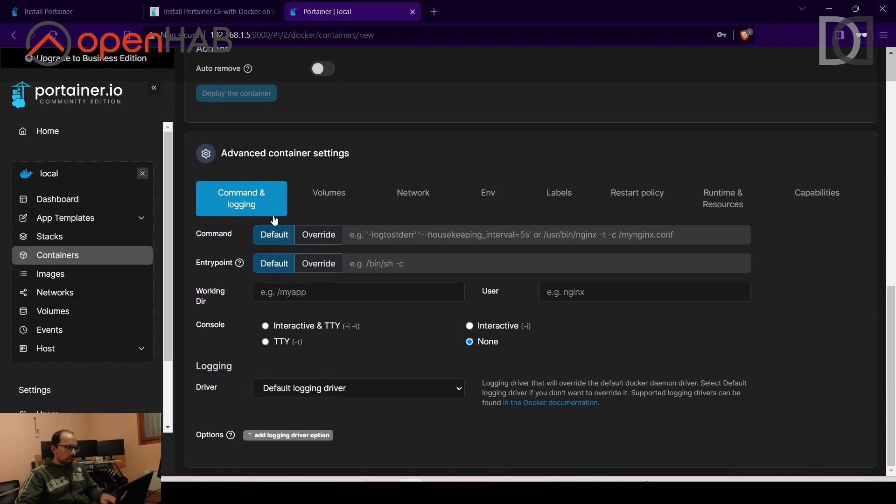
click(341, 193)
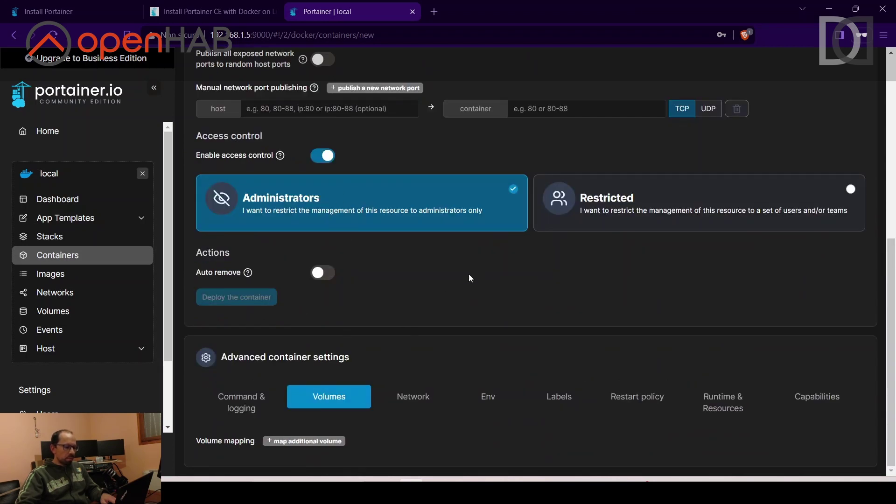
click(411, 397)
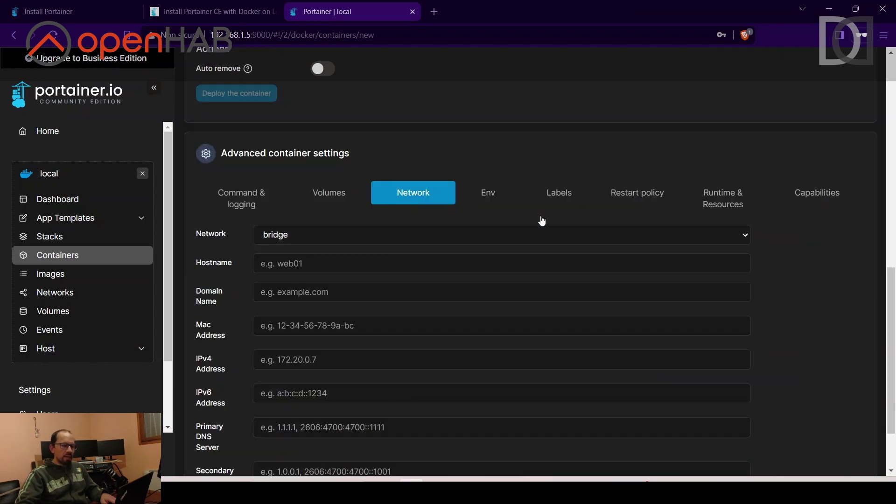
click(636, 197)
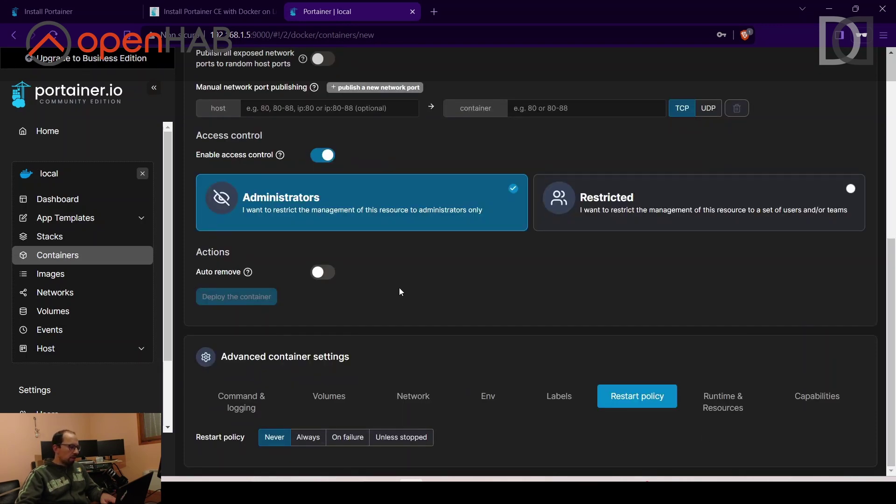
Review the local environment's volume list and mount points.
click(61, 315)
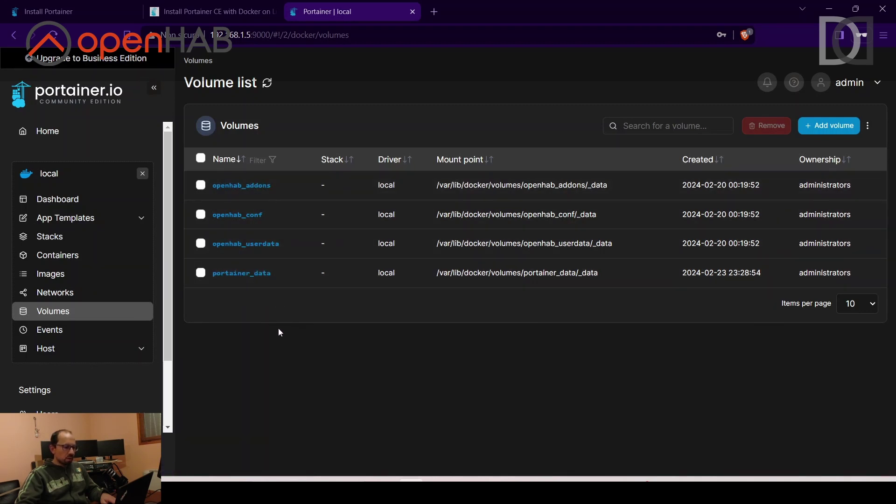
Review the details of the portainer_data and openhab_userdata volumes, including their mount paths and the containers using them.
click(239, 277)
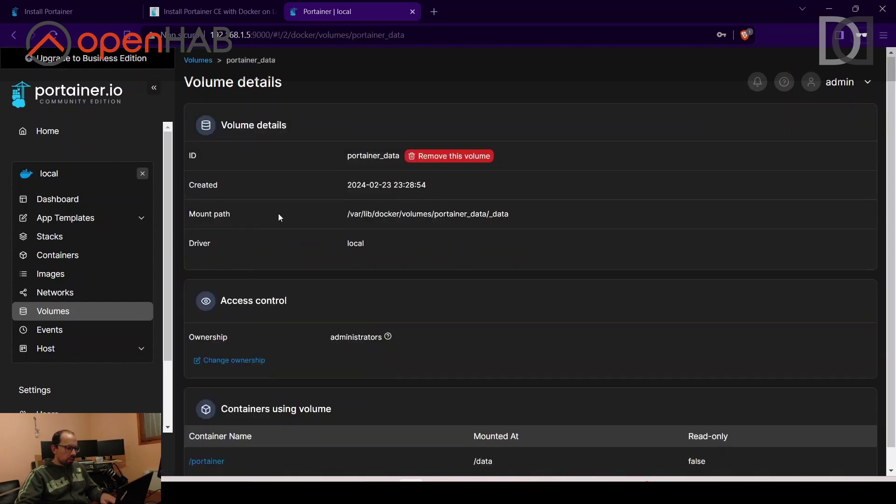
scroll(279, 217, down, 1)
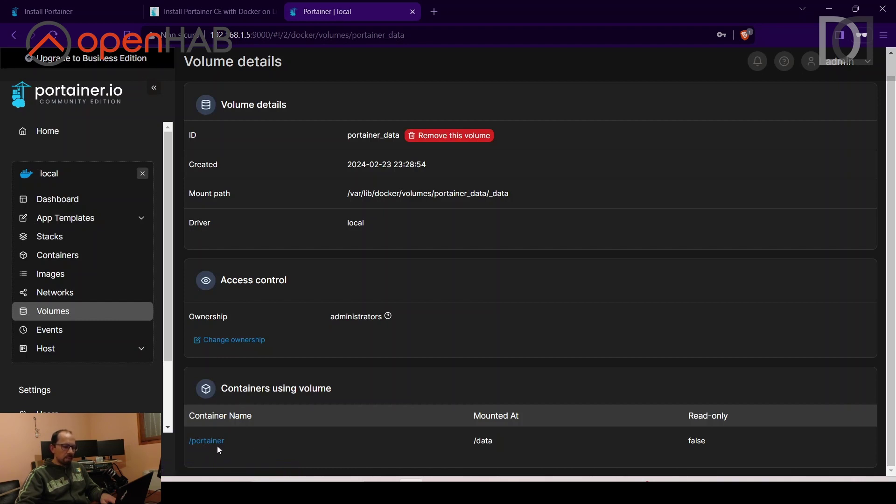
key(alt+Left)
click(243, 246)
scroll(281, 335, down, 1)
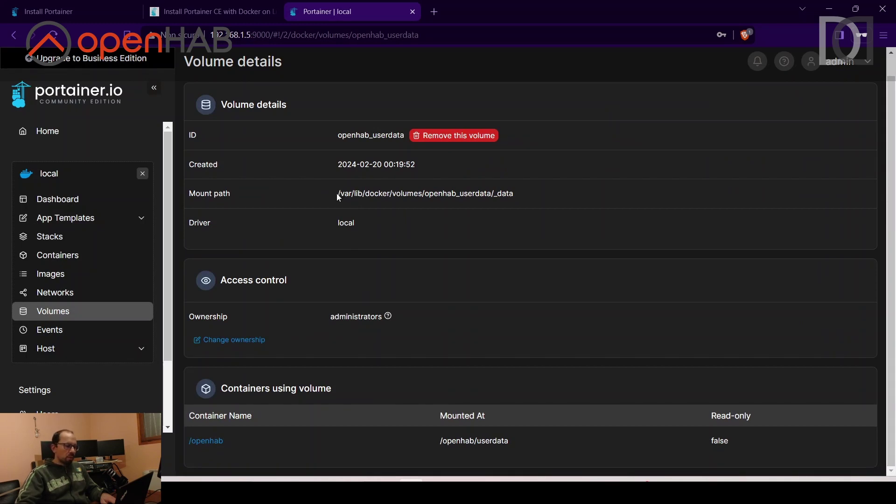
drag(339, 193, 525, 196)
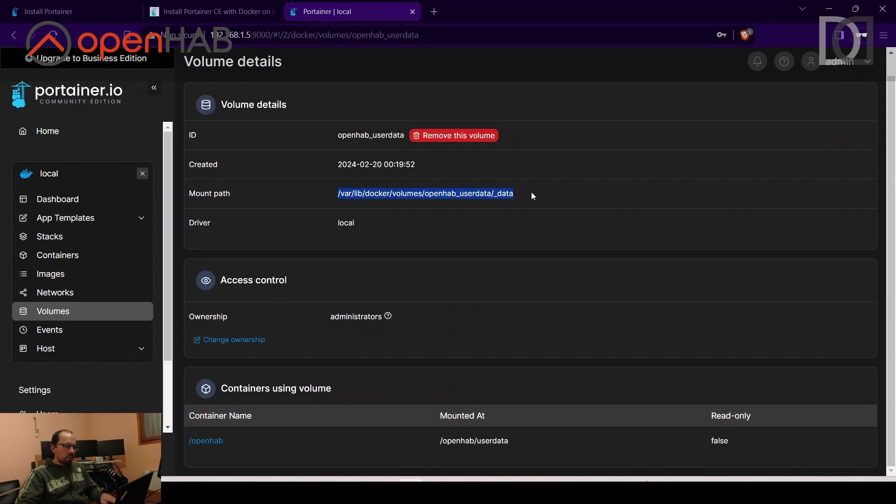
Copy the mount path of the portainer_data volume from its details page.
click(57, 318)
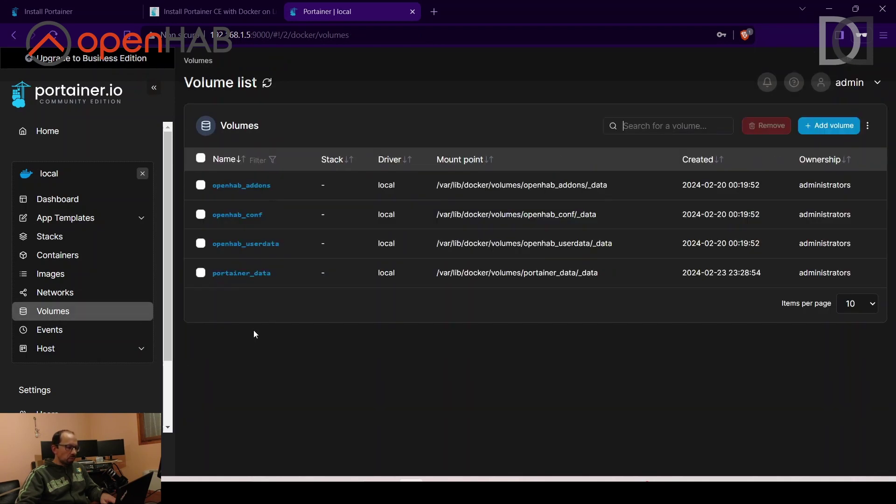
click(249, 273)
scroll(274, 369, down, 1)
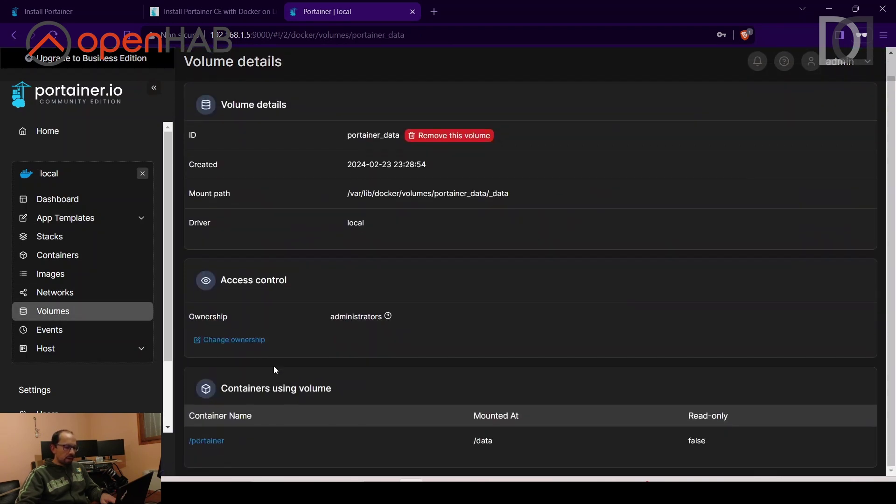
triple_click(435, 193)
right_click(435, 193)
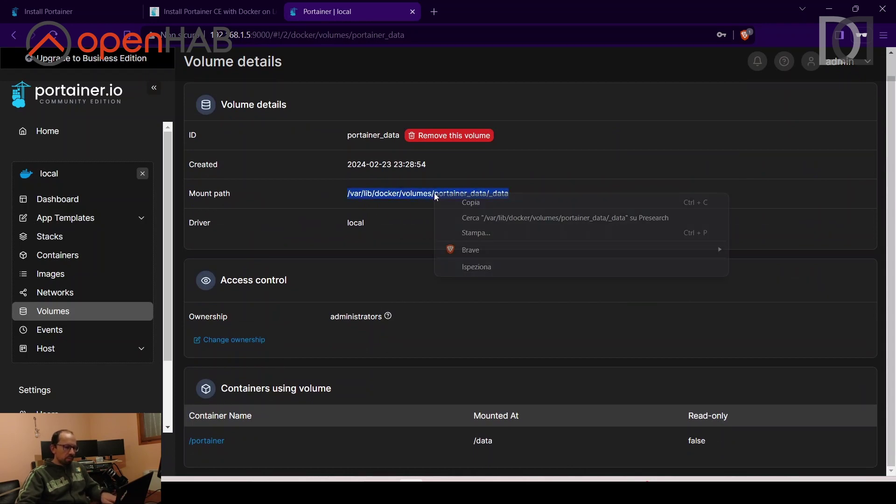
click(472, 206)
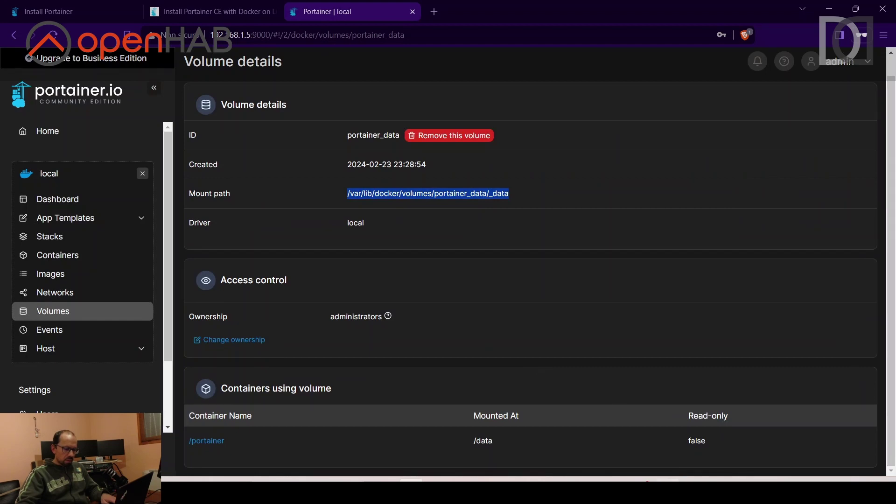
In the terminal, go to the home directory, change to /var/lib/docker/volumes/portainer_data/_data and list its contents with ls -lrt.
click(666, 478)
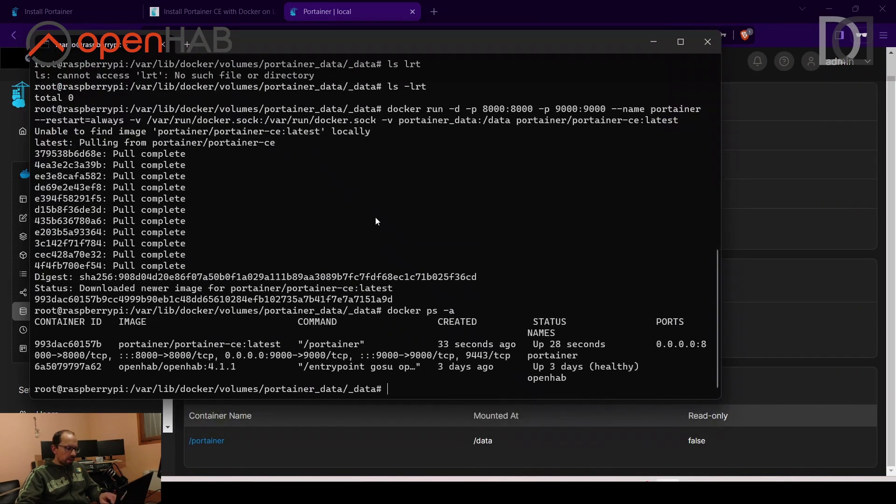
text(cd)
key(Return)
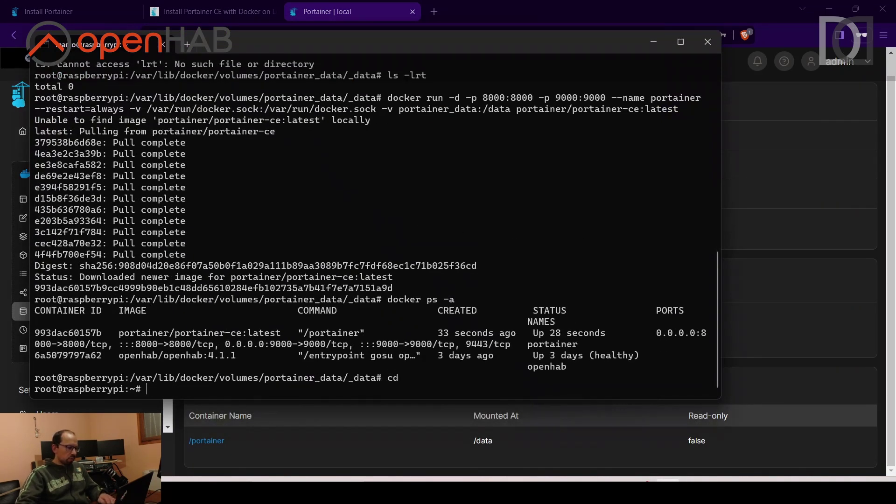
text(cd)
right_click(384, 220)
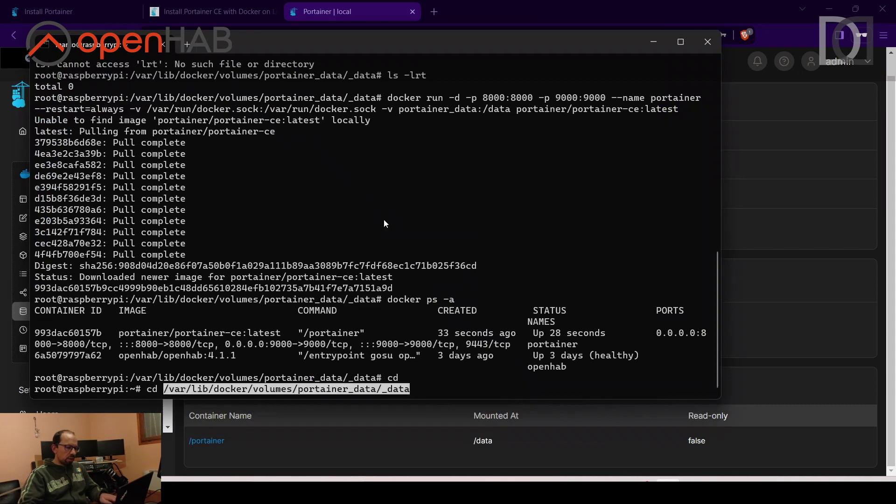
key(Return)
text(ls -lrt)
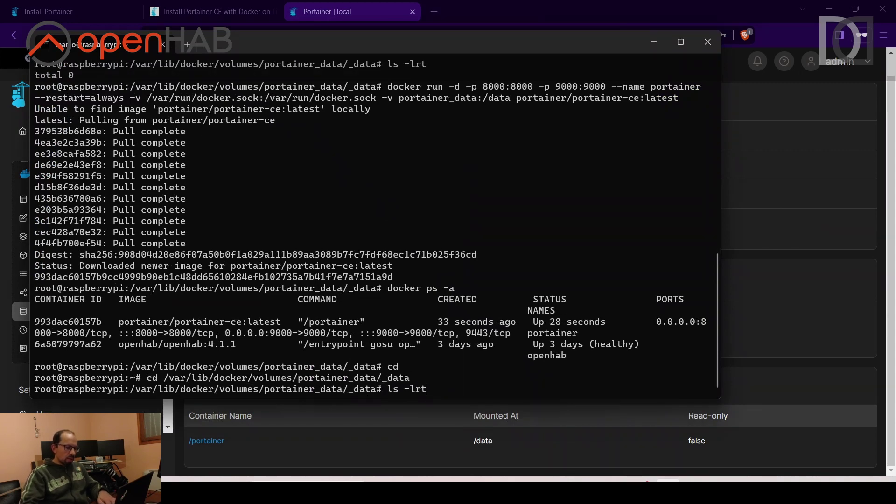
key(Return)
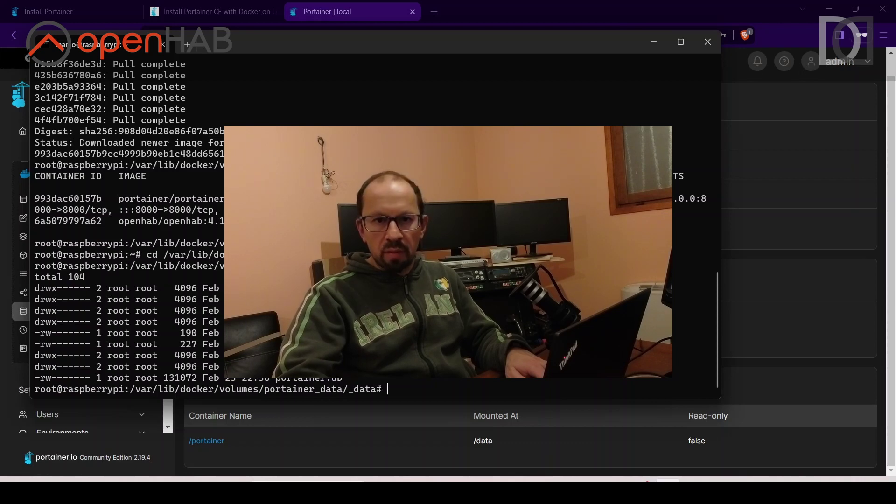
Back in the browser, examine the portainer container's details, including its image, port configuration, entrypoint and environment variables.
click(806, 217)
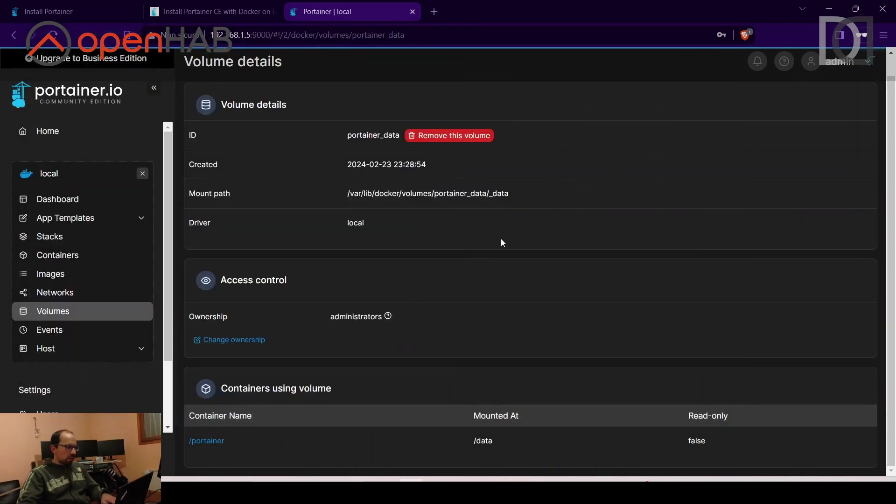
click(56, 258)
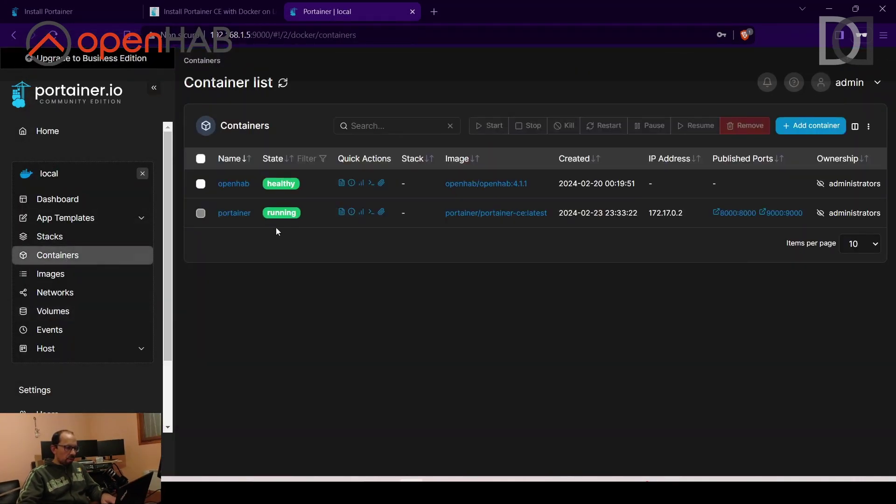
click(238, 211)
scroll(244, 235, down, 8)
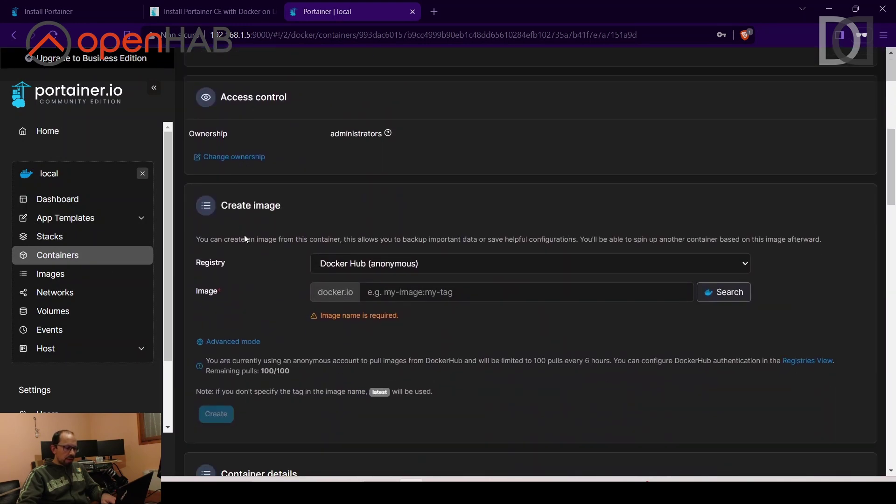
scroll(244, 239, down, 6)
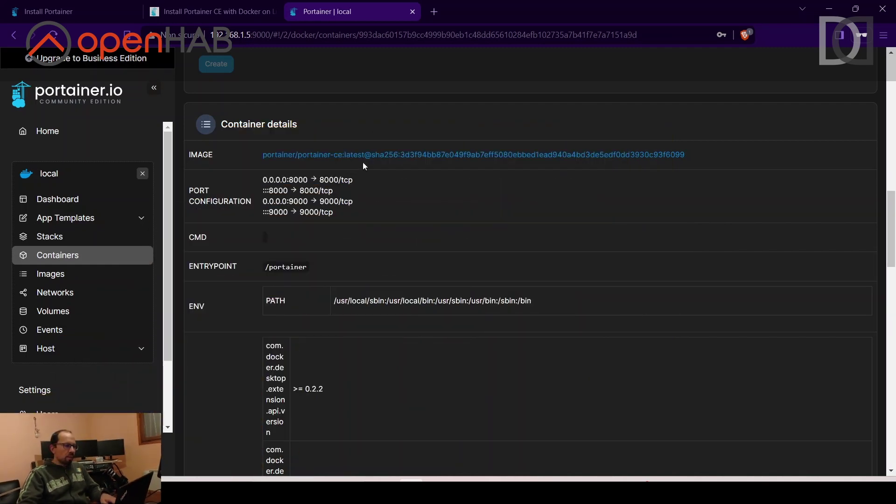
Open the openHAB page at 192.168.1.8:8080 in a new browser tab and switch it to port 9000 for that host's Portainer.
click(435, 15)
text(192.168.1.)
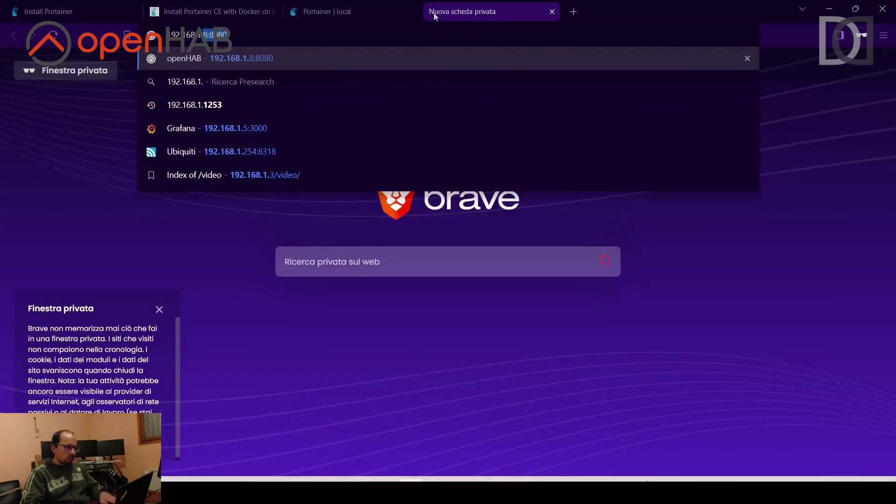
key(Return)
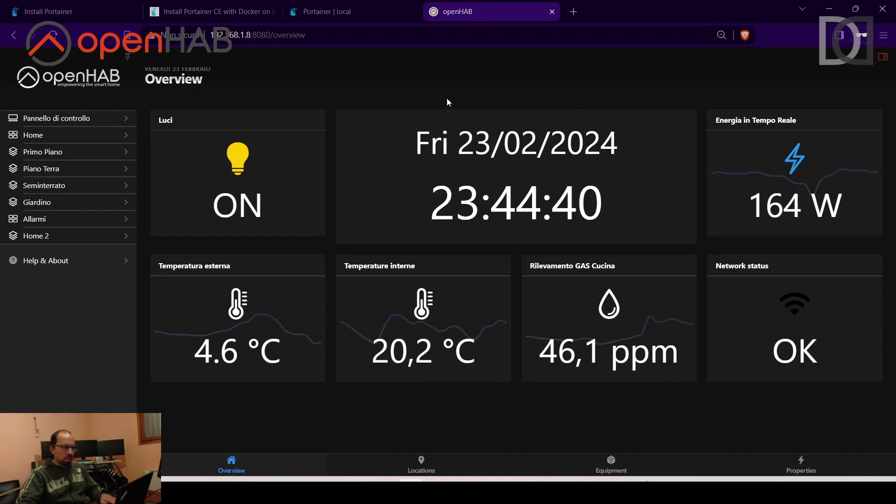
click(286, 37)
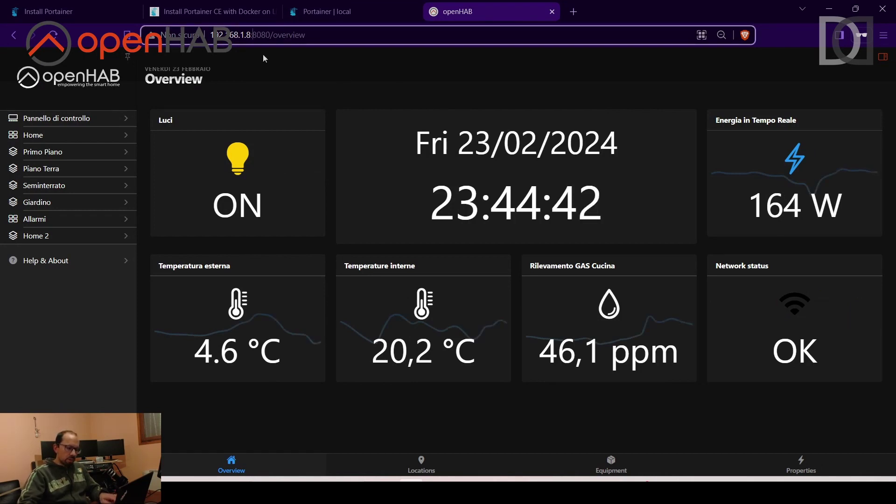
key(ctrl+shift+Left)
key(ctrl+shift+Left)
key(ctrl+shift+Left)
text(9000)
key(Return)
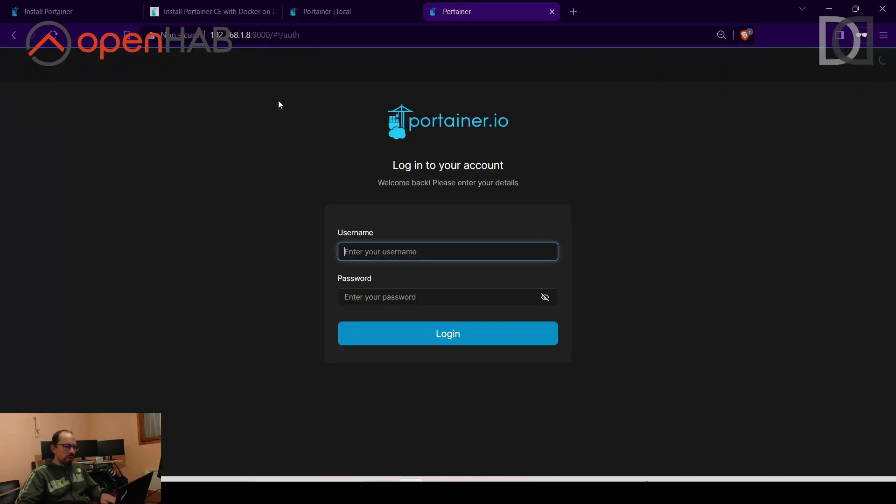
Log in to Portainer on 192.168.1.8 with the saved admin username and account password.
click(401, 253)
click(431, 286)
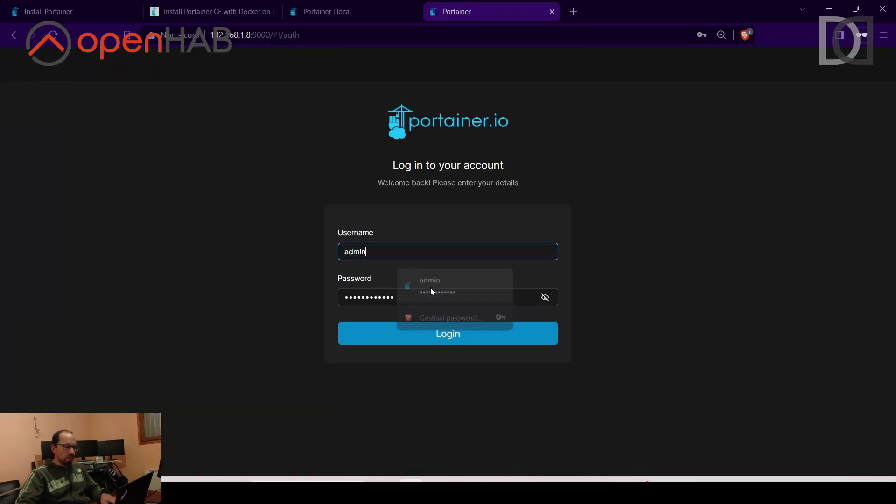
click(451, 339)
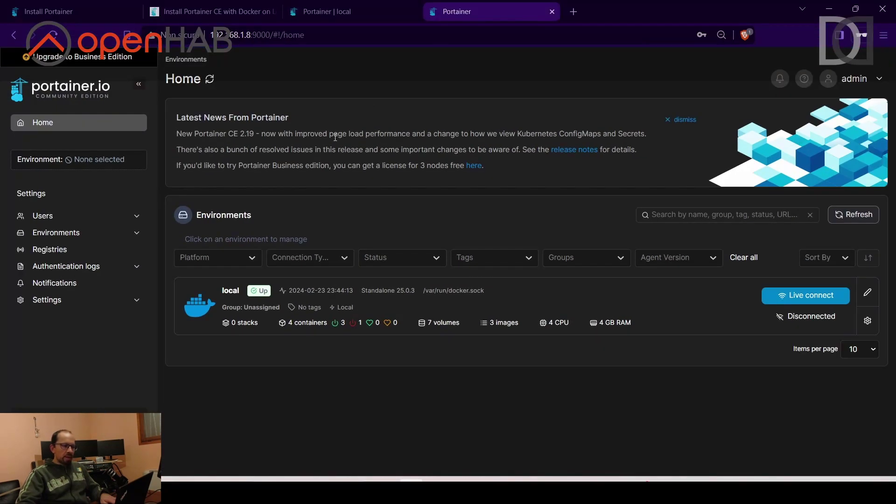
Dismiss the latest-news banner and open the container list of the local environment.
click(683, 120)
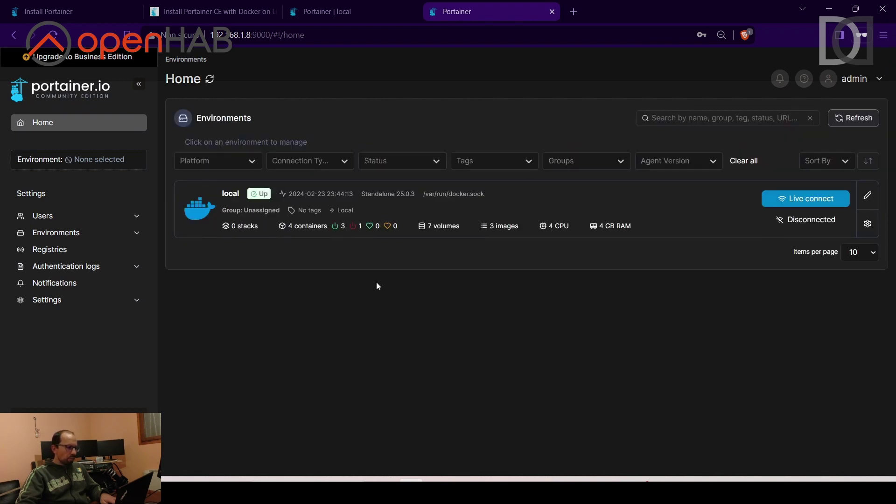
click(388, 214)
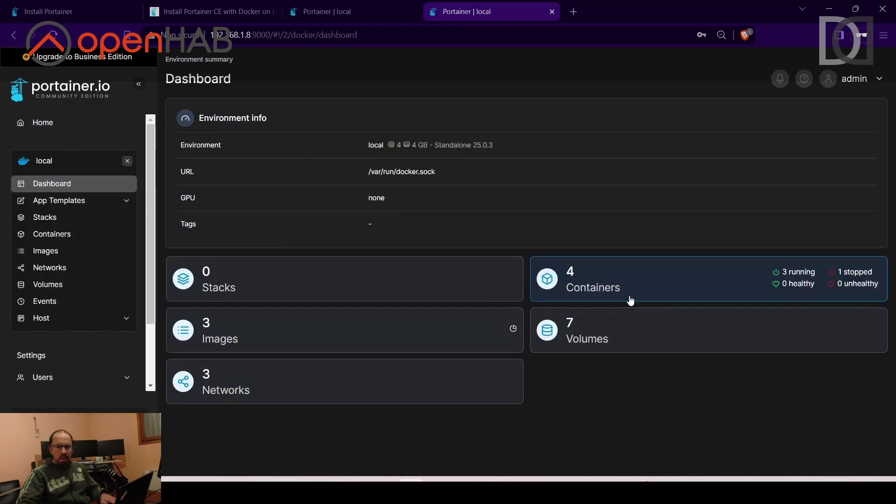
click(592, 290)
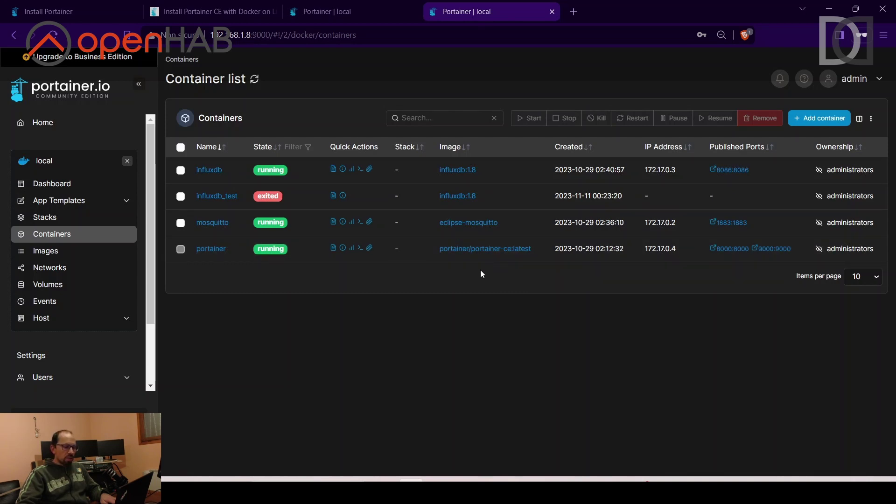
right_click(668, 479)
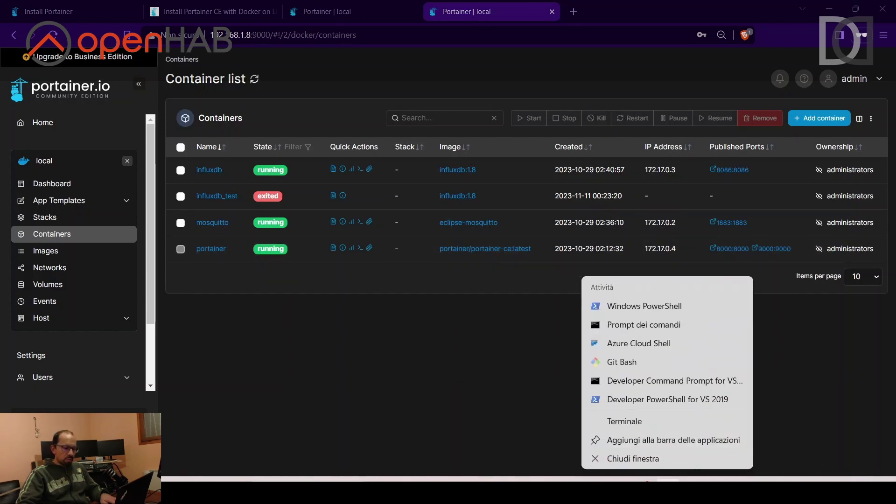
click(635, 320)
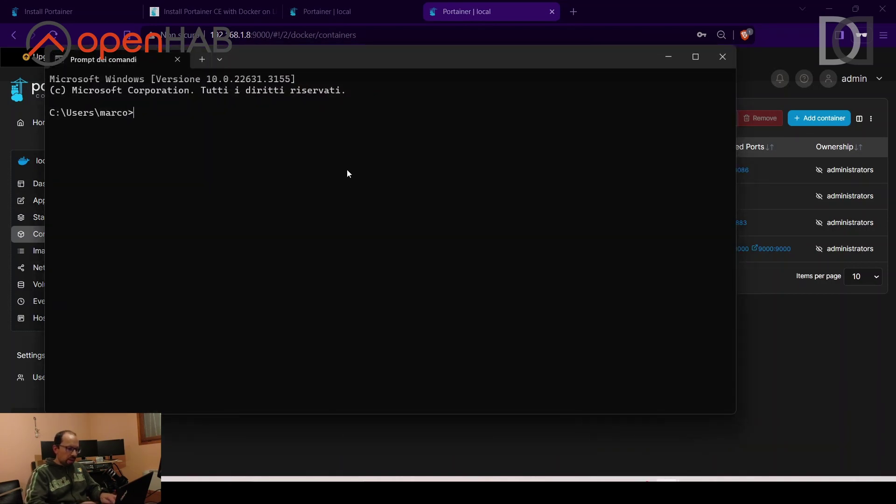
text(ssh openhab)
key(BackSpace)
key(BackSpace)
key(BackSpace)
key(BackSpace)
key(BackSpace)
key(BackSpace)
key(BackSpace)
key(BackSpace)
key(BackSpace)
key(BackSpace)
key(BackSpace)
text(exit)
key(Return)
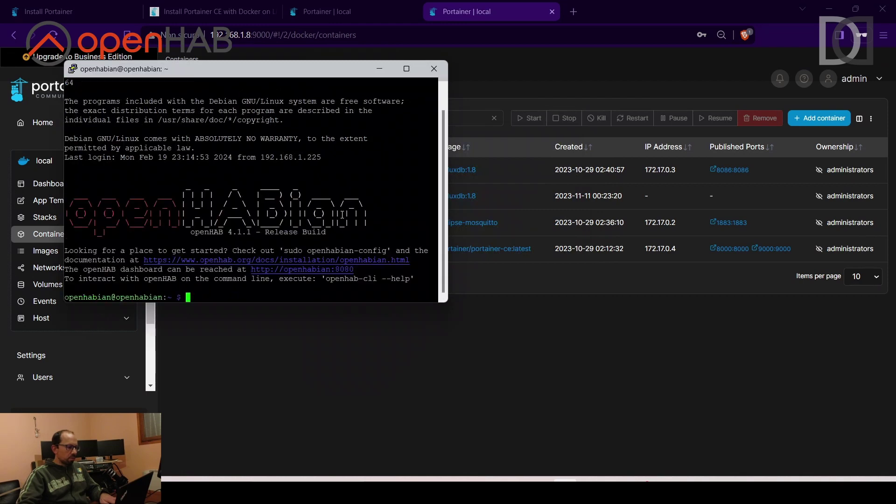
In the maximized openhabian SSH session, display the contents of /data/procs/portainer_update.sh with cat.
click(406, 68)
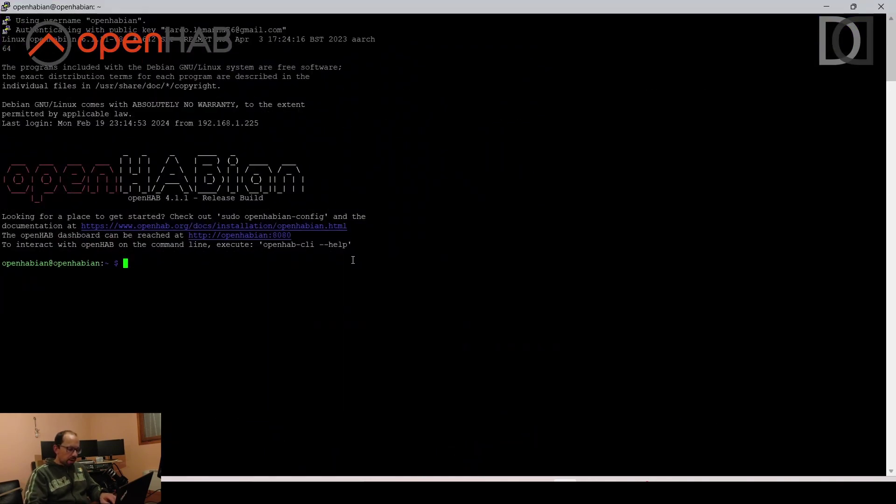
text(cat /da)
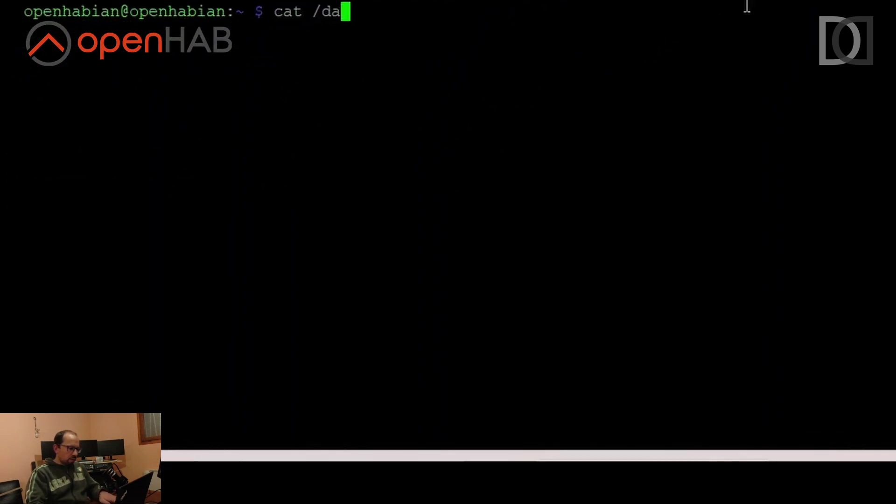
text(ta/procs/up)
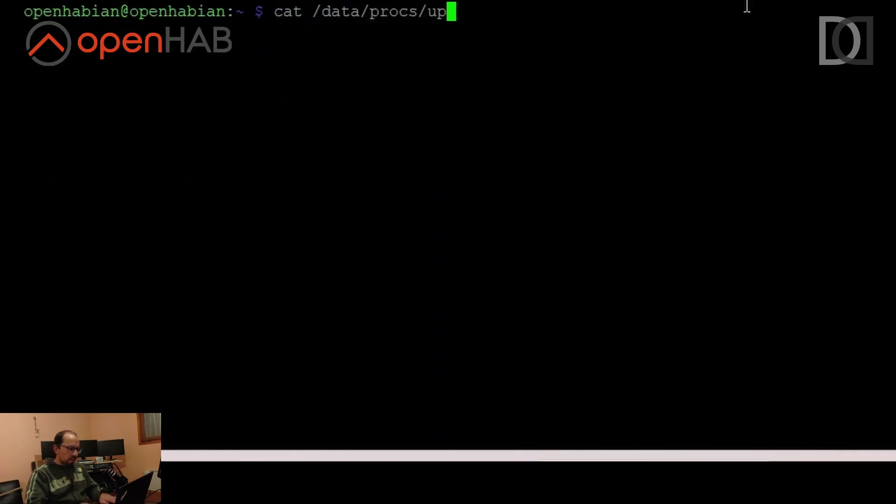
text(d)
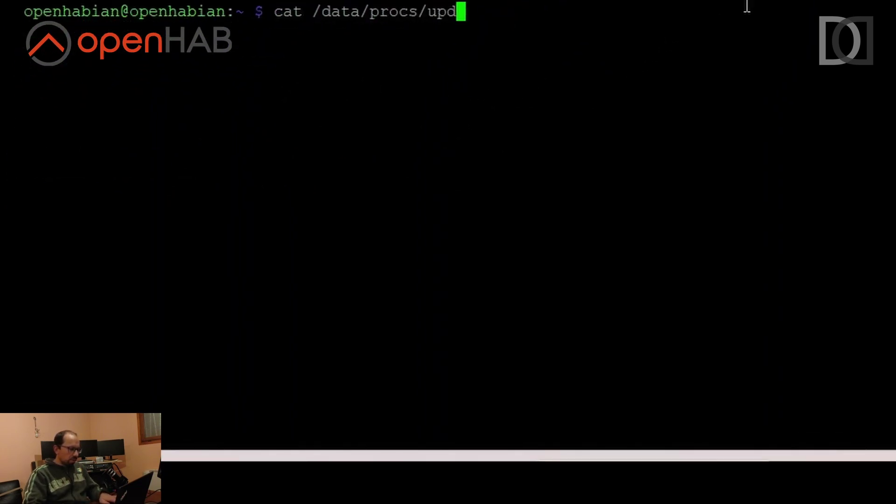
key(BackSpace)
key(BackSpace)
key(BackSpace)
key(Tab)
key(Tab)
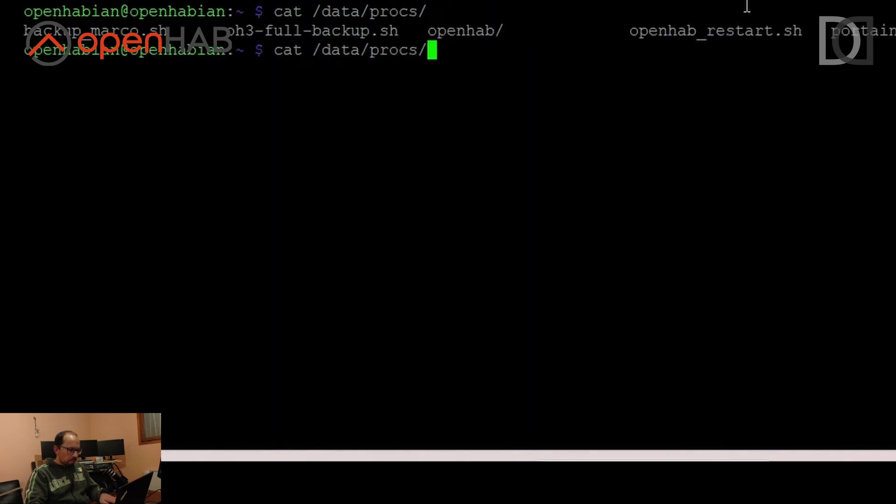
text(p)
key(Tab)
key(Return)
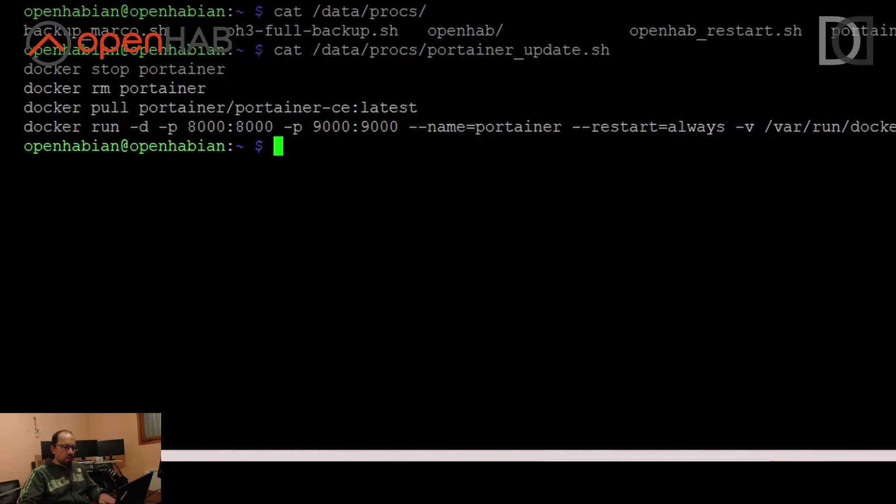
Copy the path /data/procs/portainer_update.sh from the earlier cat command and clear the pasted text from the prompt.
drag(617, 123, 768, 130)
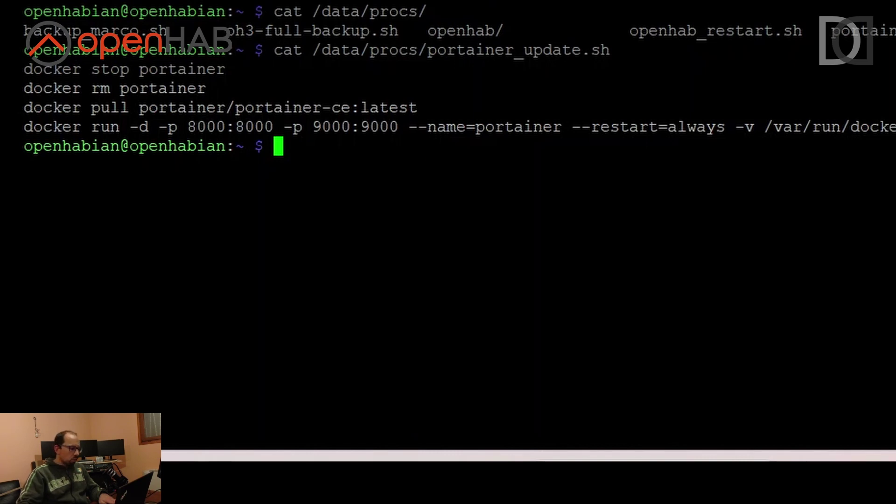
double_click(515, 52)
right_click(636, 189)
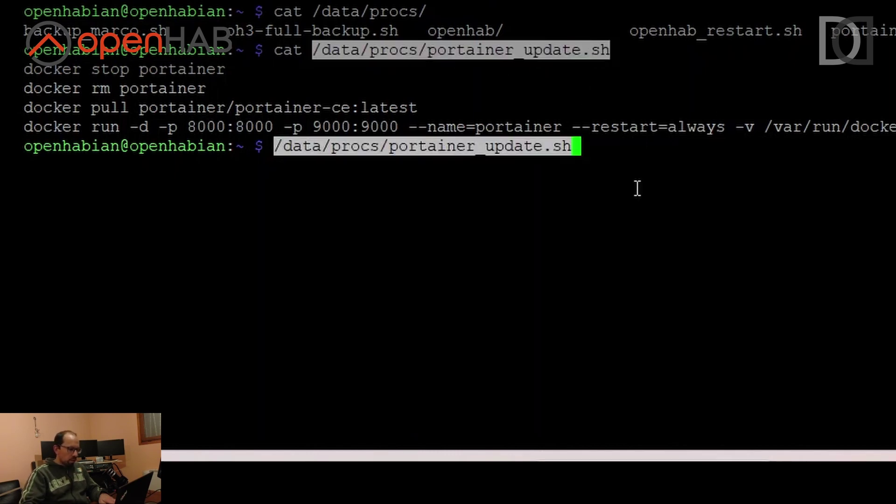
key(ctrl+c)
key(ctrl+c)
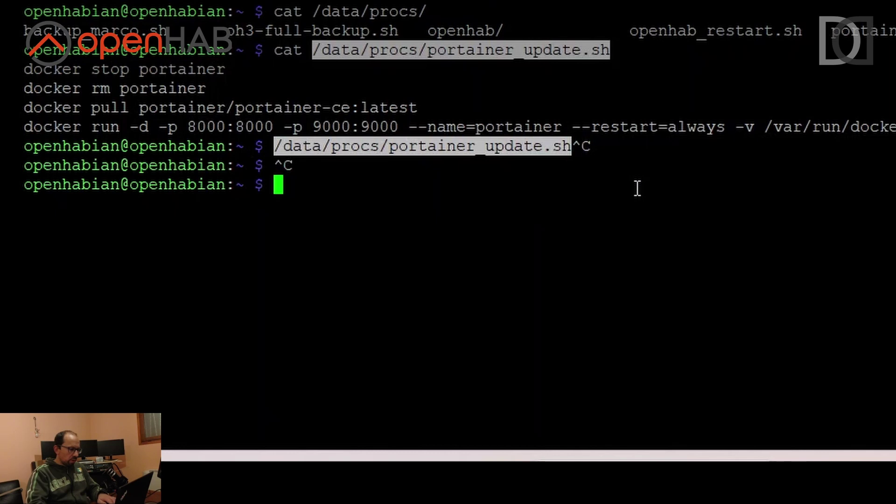
Try to switch to the root user with su - and the root password, making two attempts.
text(su -)
key(Return)
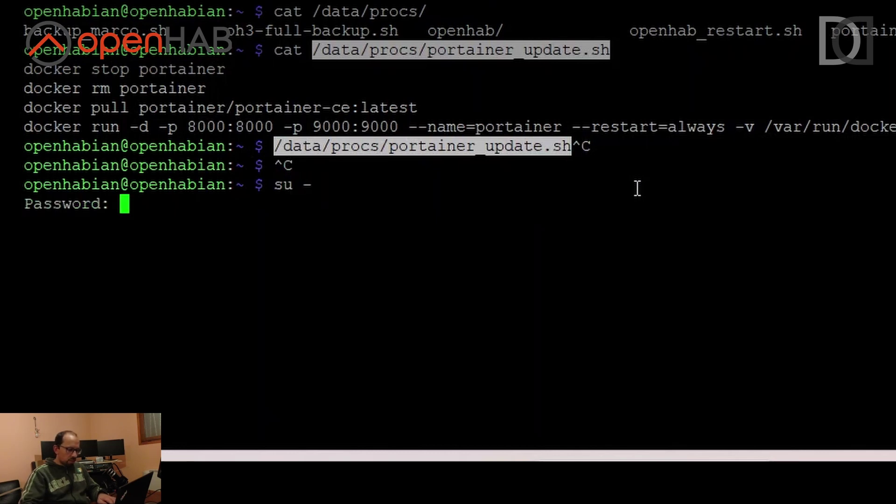
key(Return)
text(su -)
key(Return)
key(Return)
Open a root shell with sudo su - and the account password, and run /data/procs/portainer_update.sh in it.
text(sudo )
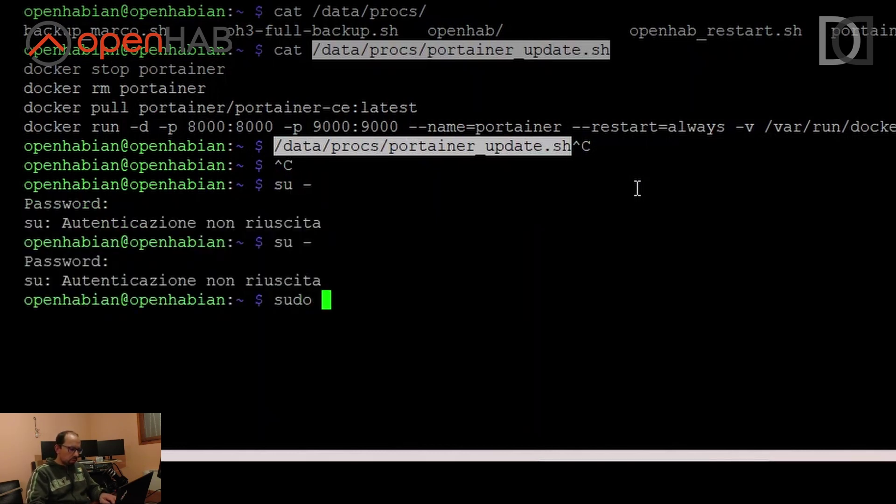
text(su -)
key(Return)
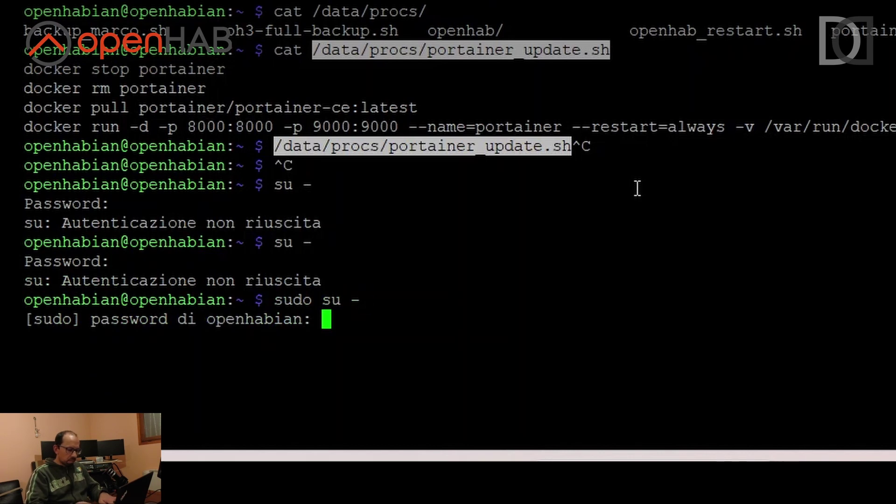
key(Return)
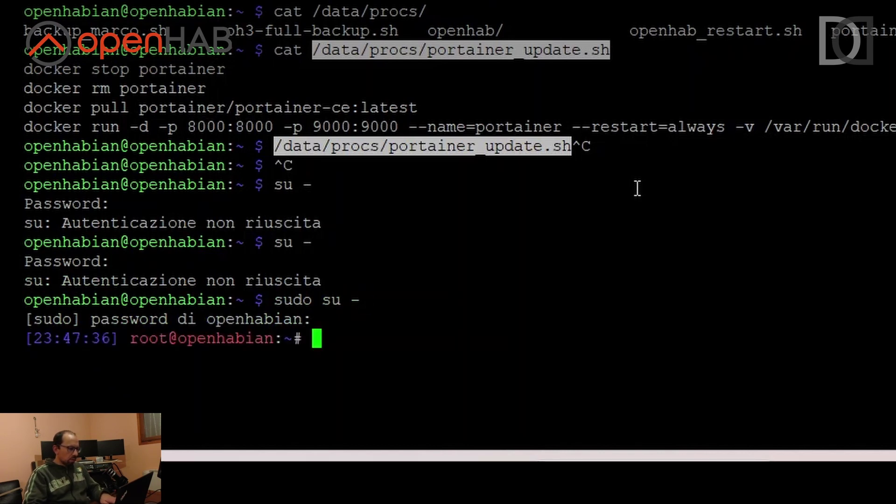
right_click(595, 231)
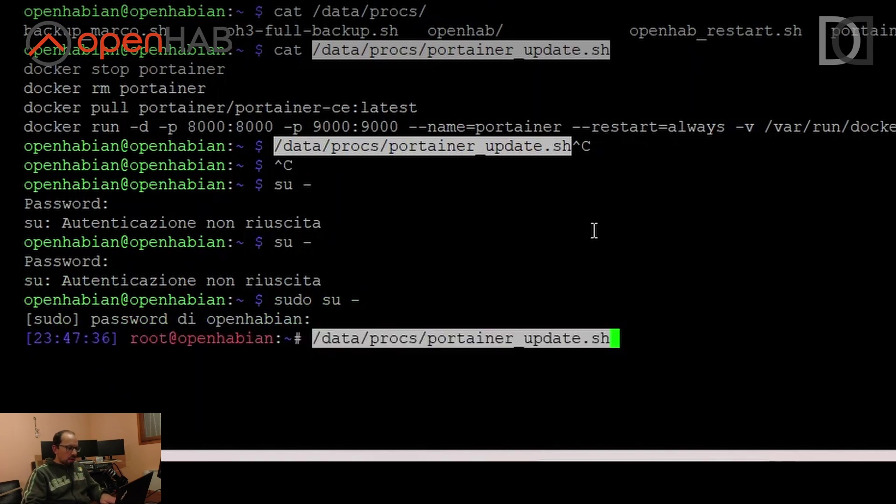
key(Return)
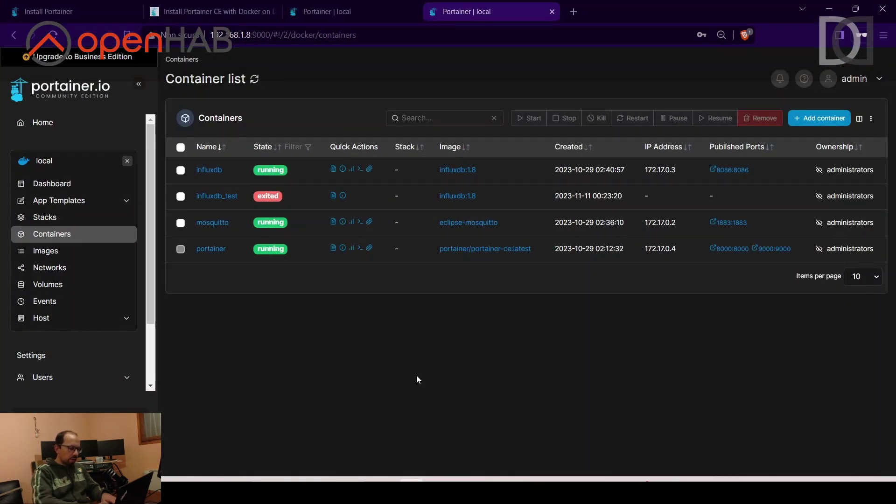
Switch to the browser, reload Portainer on 192.168.1.8:9000, and log in with the saved admin username and account password.
key(F5)
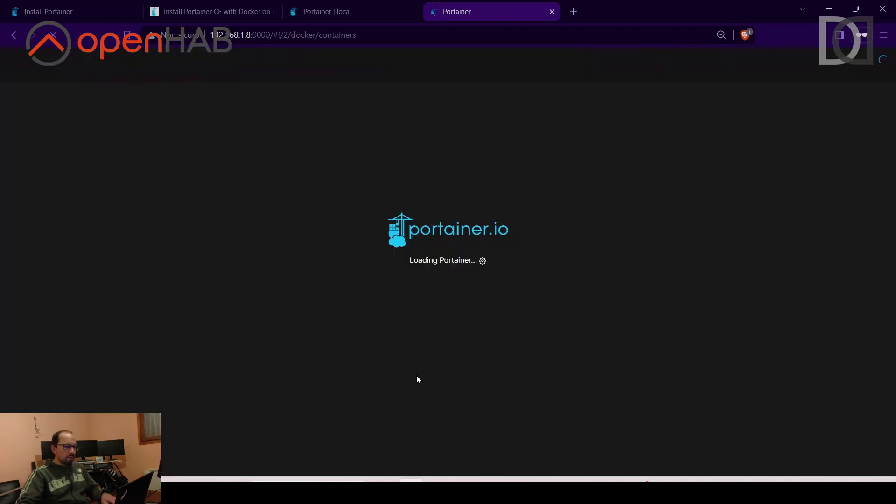
click(433, 246)
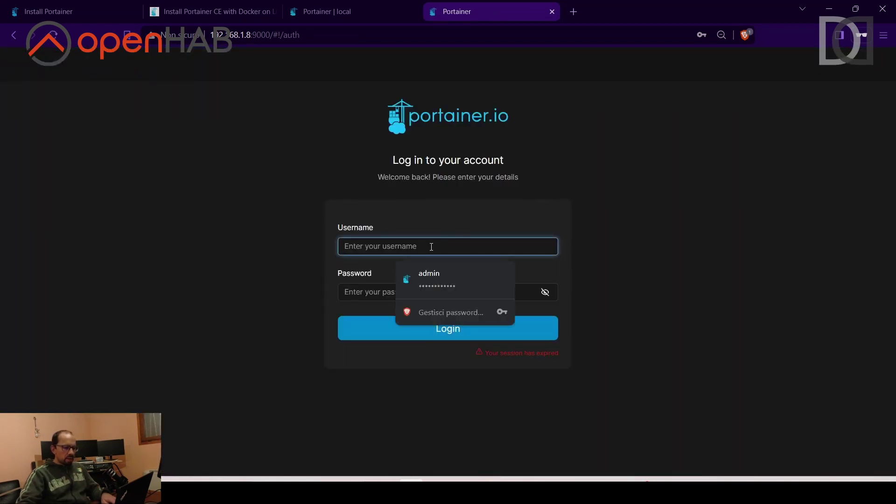
click(433, 286)
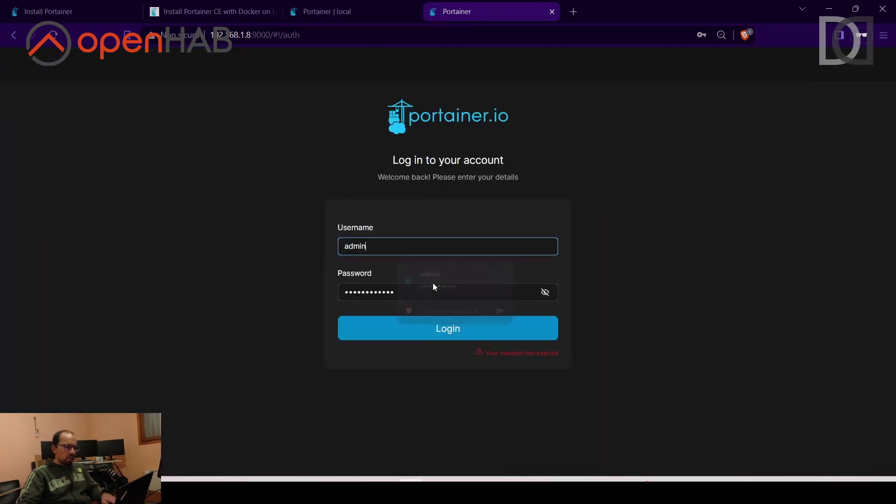
click(445, 329)
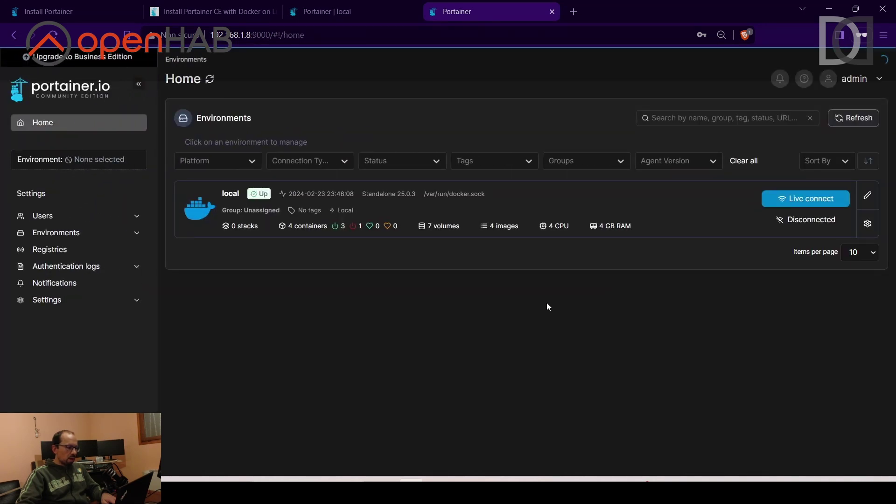